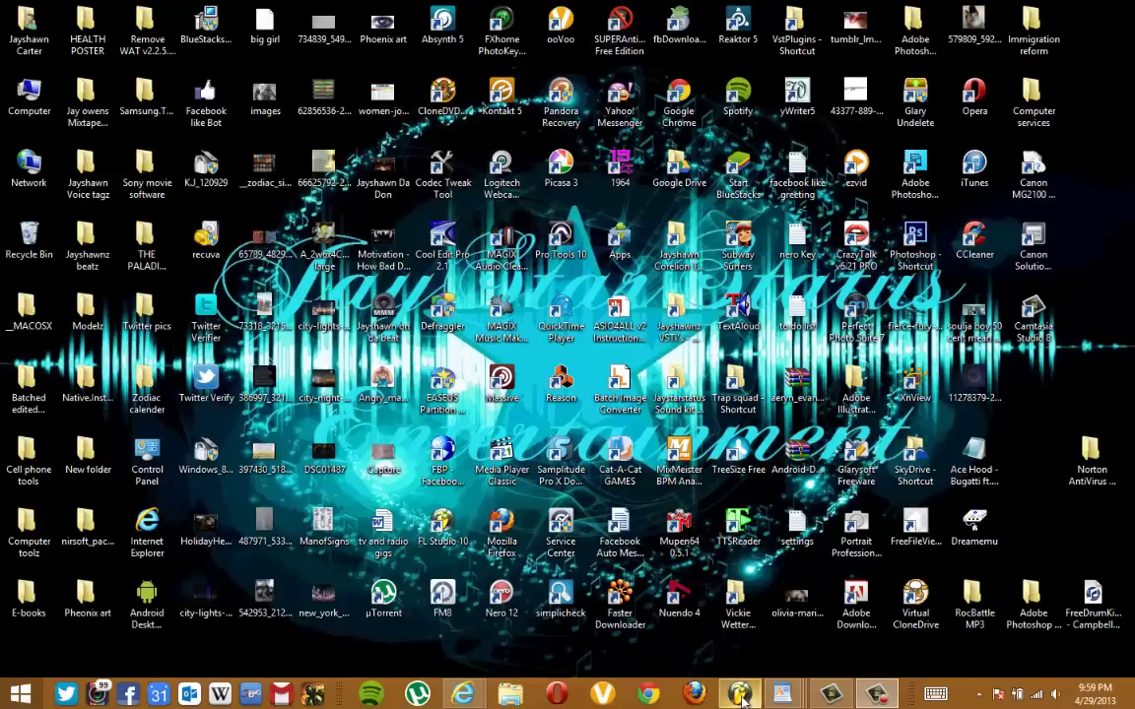
{"action": "mouse_move", "coordinate": [741, 698]}
{"action": "mouse_move", "coordinate": [764, 630]}
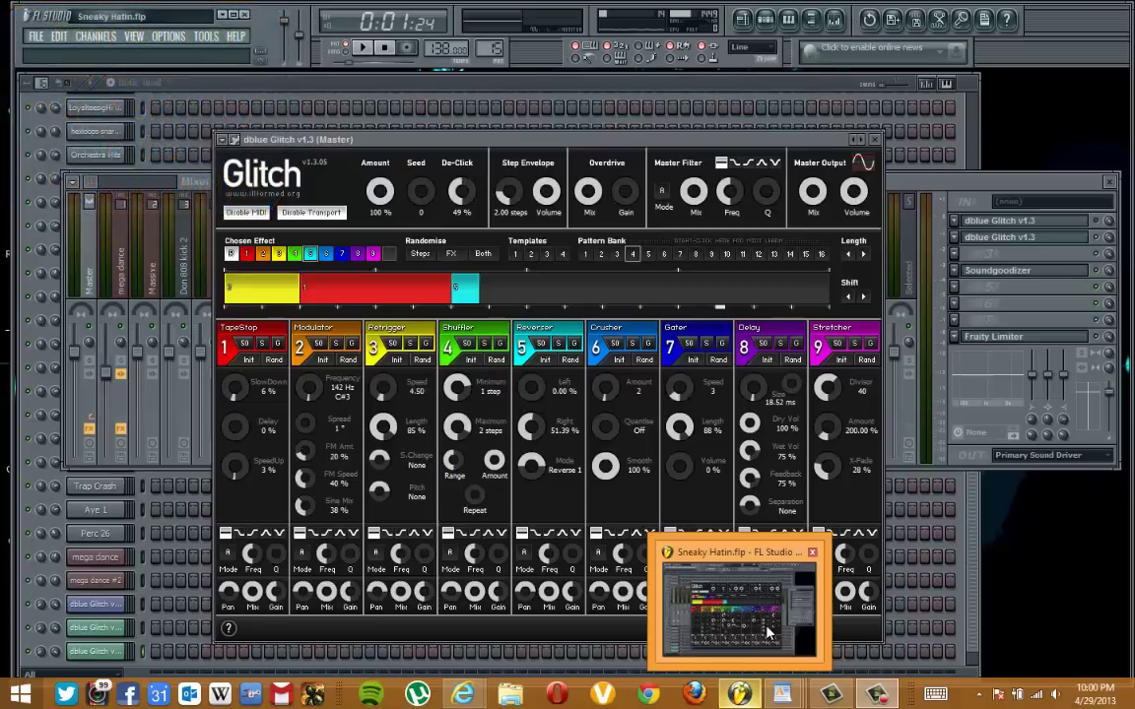
{"action": "left_click", "coordinate": [741, 696]}
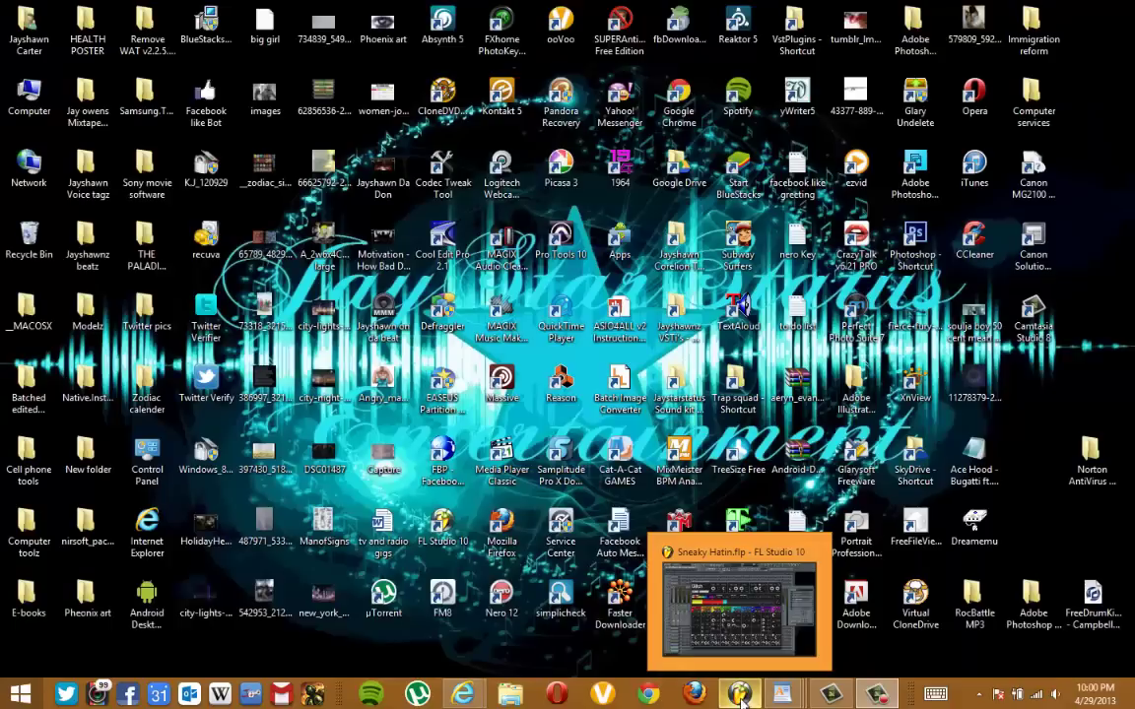
{"action": "left_click", "coordinate": [741, 589]}
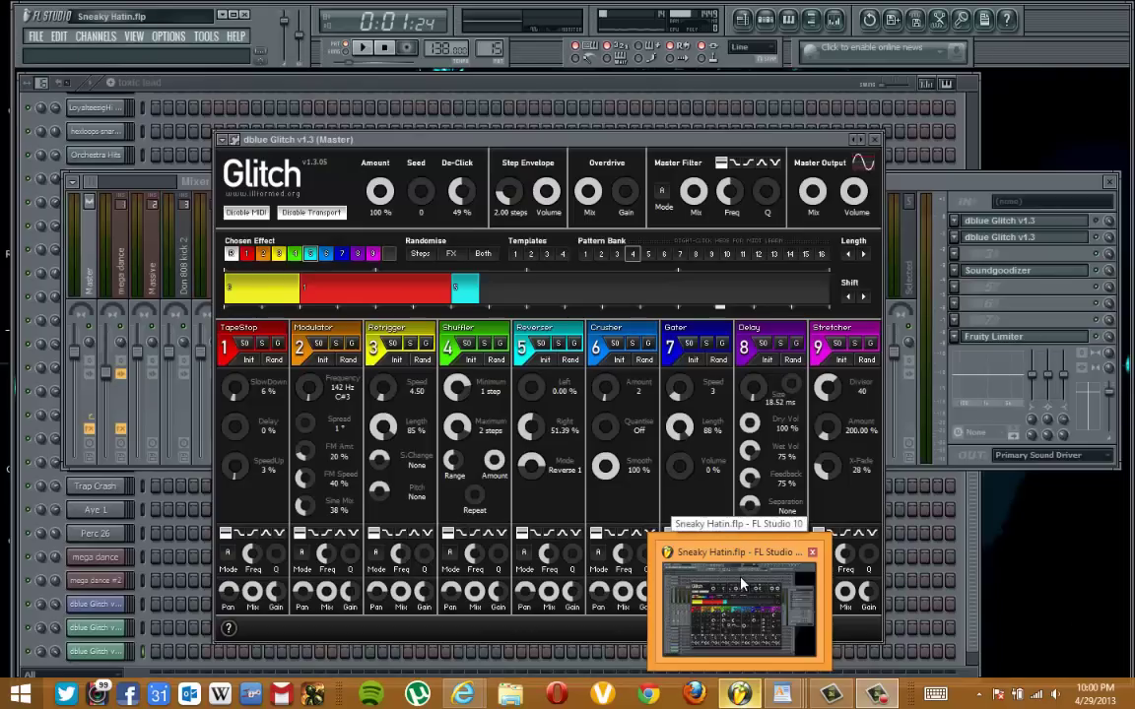
{"action": "left_click", "coordinate": [746, 627]}
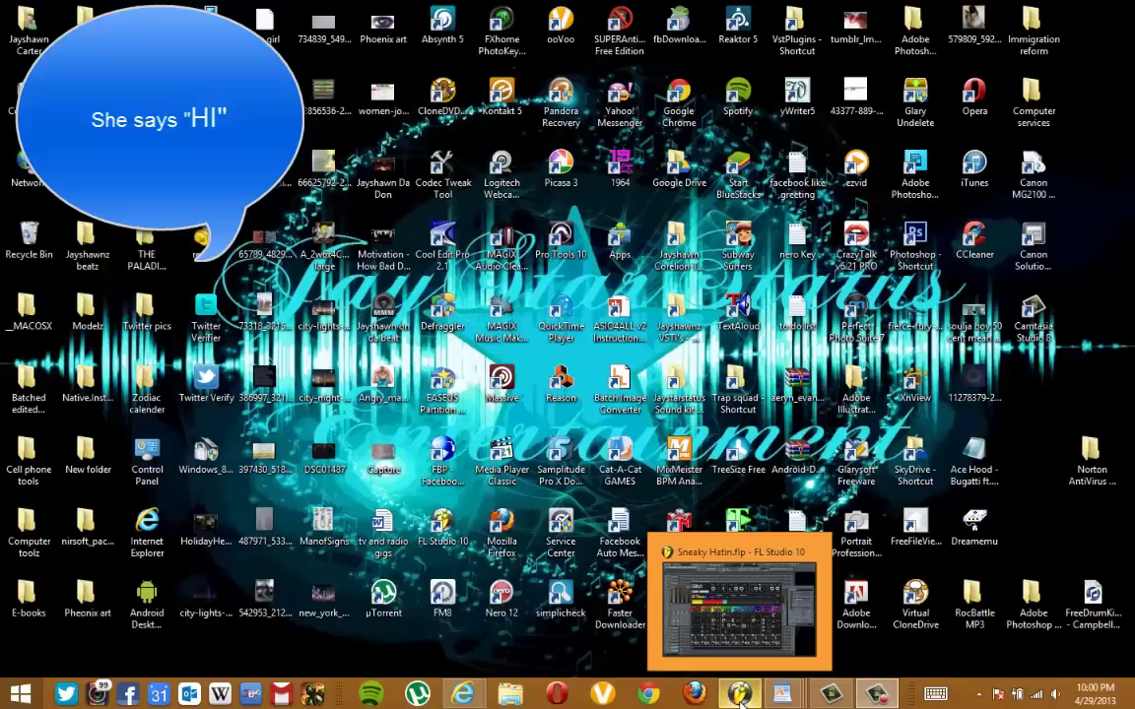
{"action": "left_click", "coordinate": [748, 623]}
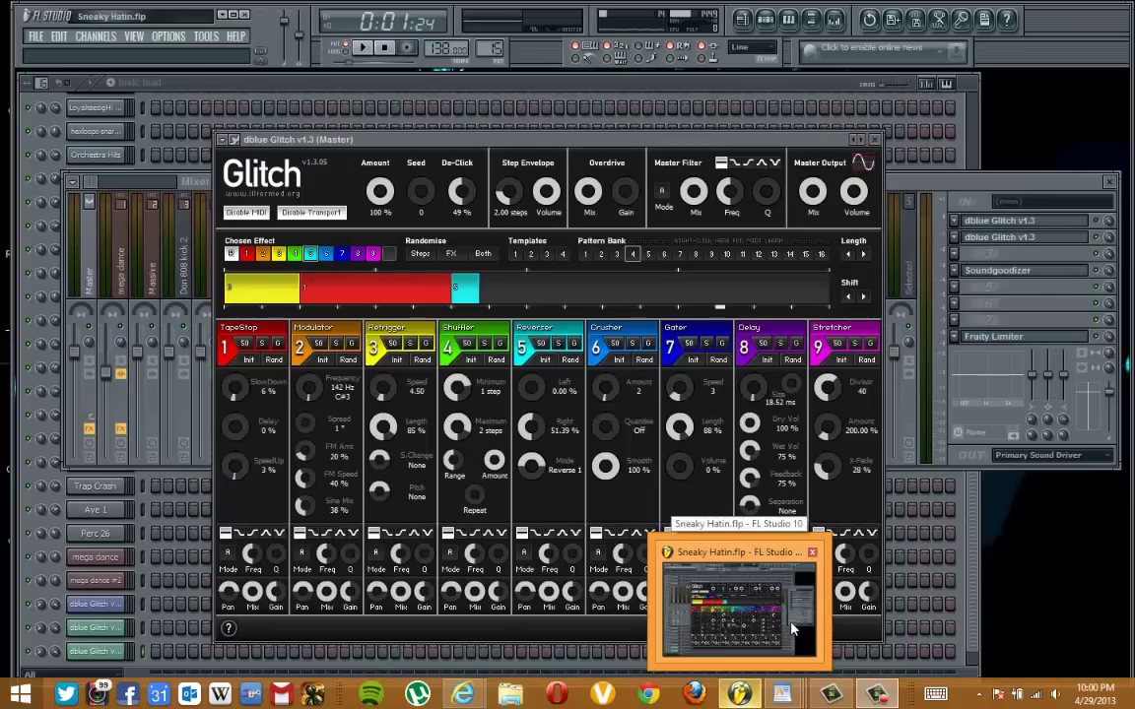
{"action": "left_click", "coordinate": [832, 696]}
{"action": "mouse_move", "coordinate": [877, 696]}
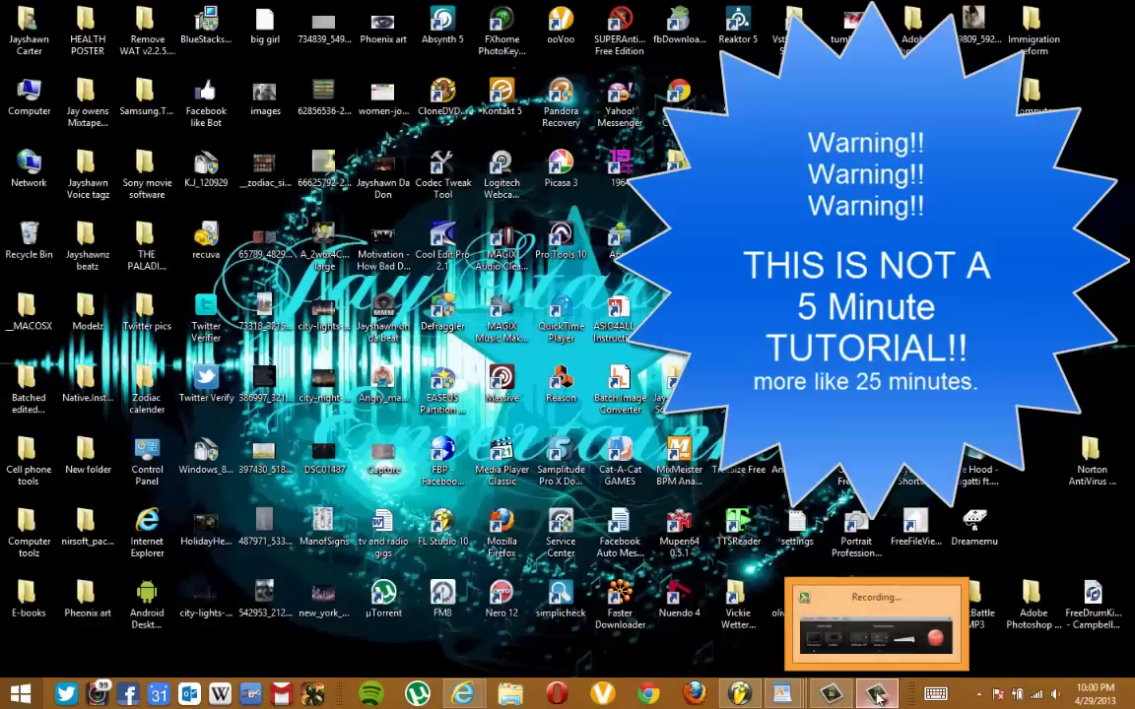
{"action": "mouse_move", "coordinate": [740, 696]}
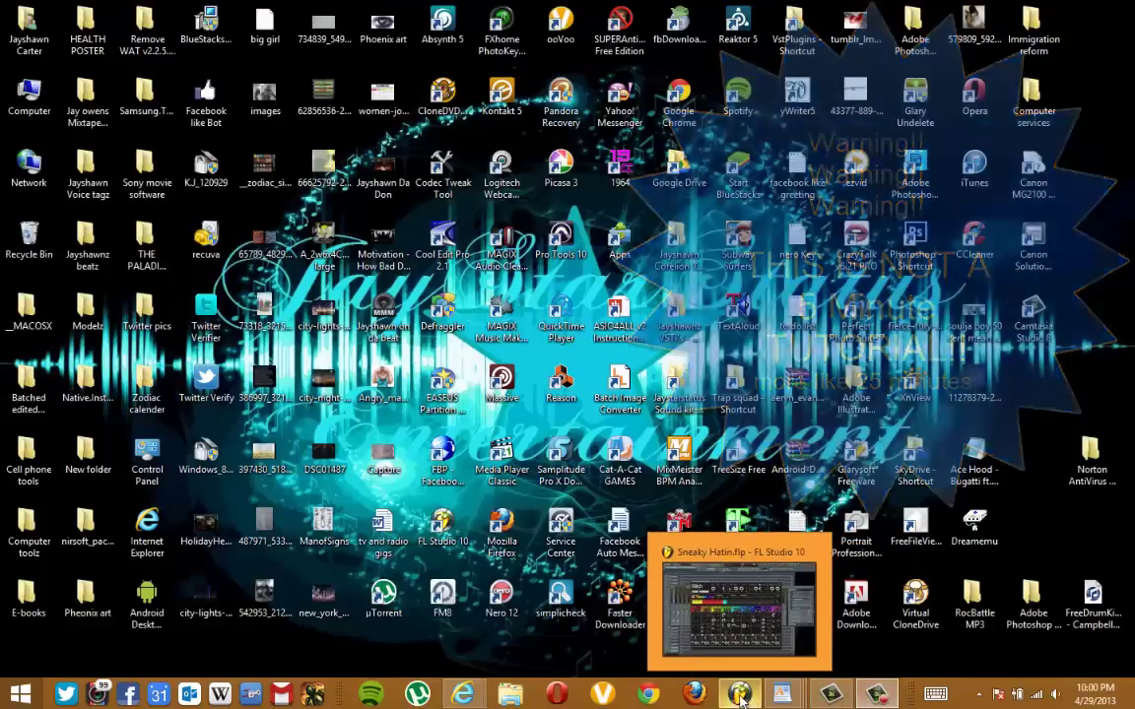
Switch to Internet Explorer and view the Jay Star Status Productions page on Facebook
{"action": "mouse_move", "coordinate": [463, 695]}
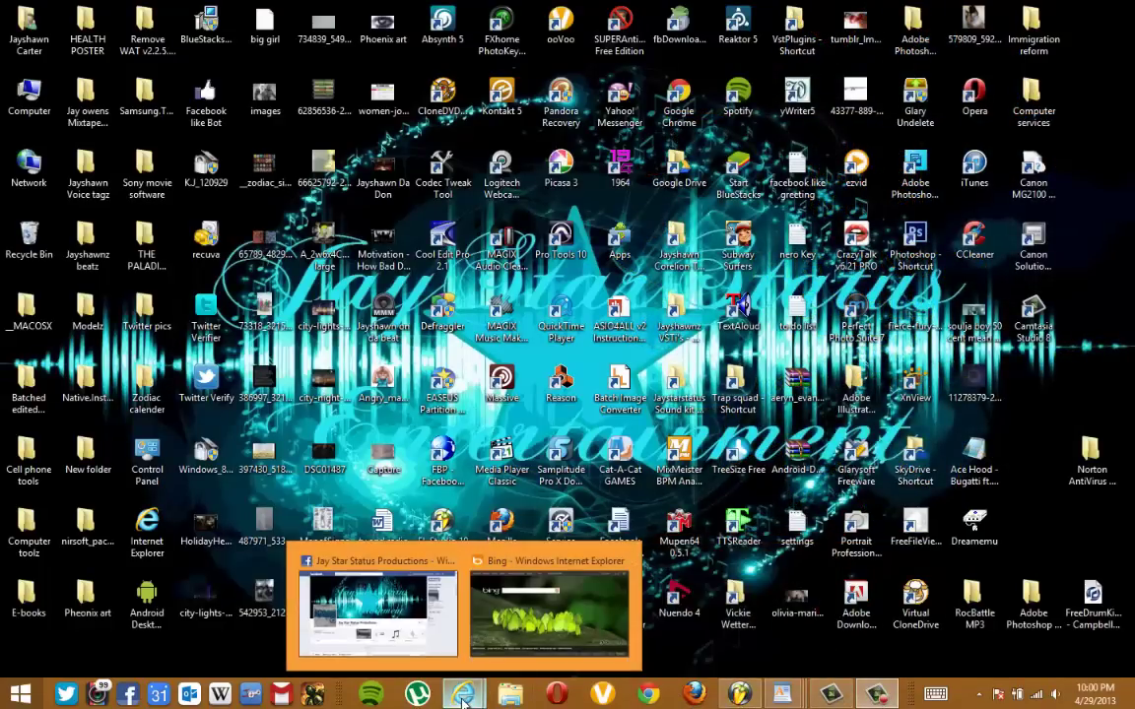
{"action": "left_click", "coordinate": [549, 613]}
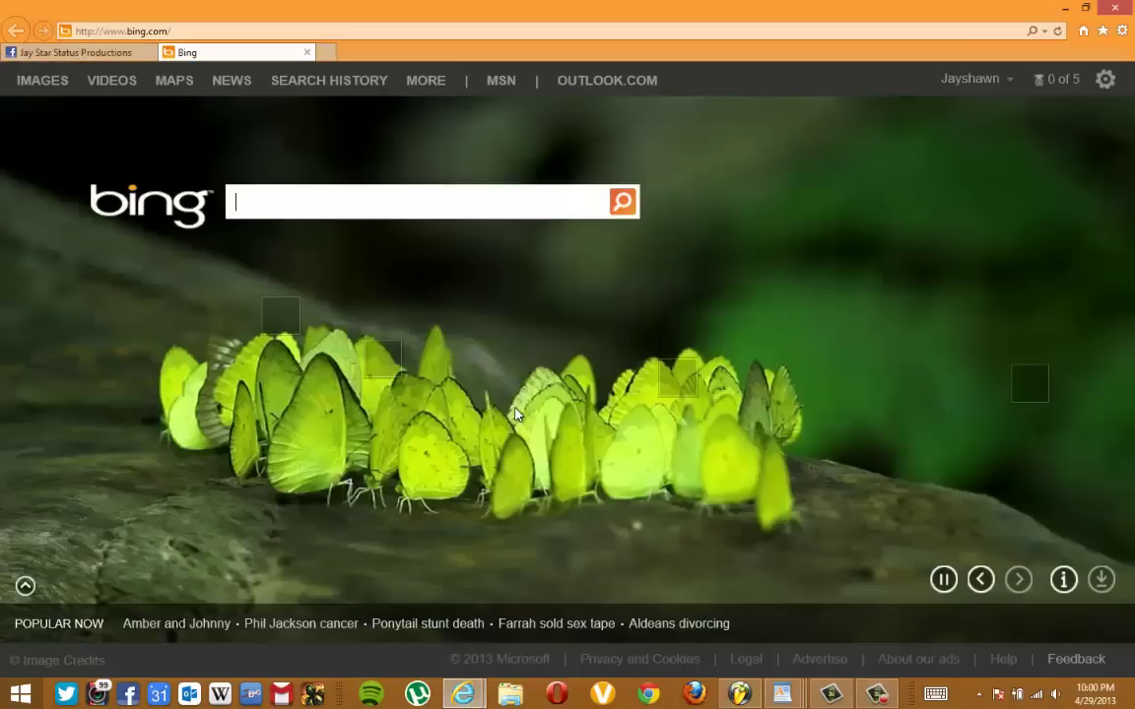
{"action": "key", "text": "ctrl+Tab"}
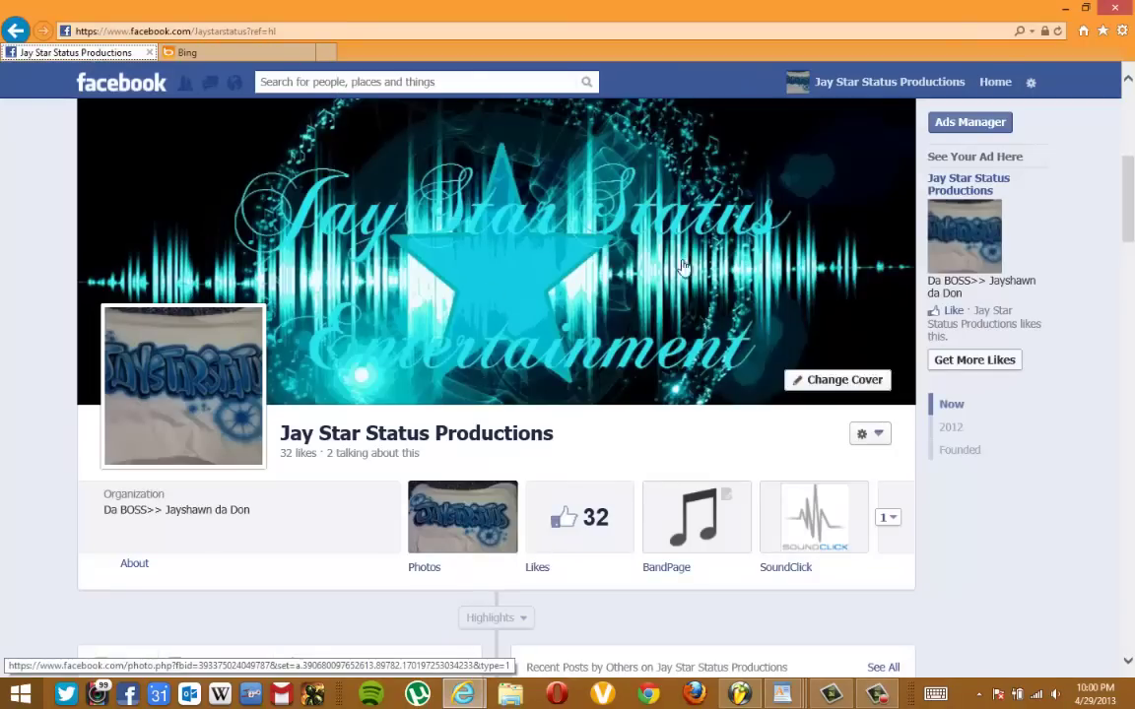
{"action": "scroll", "coordinate": [1131, 187], "scroll_direction": "down", "scroll_amount": 1}
{"action": "scroll", "coordinate": [1131, 187], "scroll_direction": "down", "scroll_amount": 2}
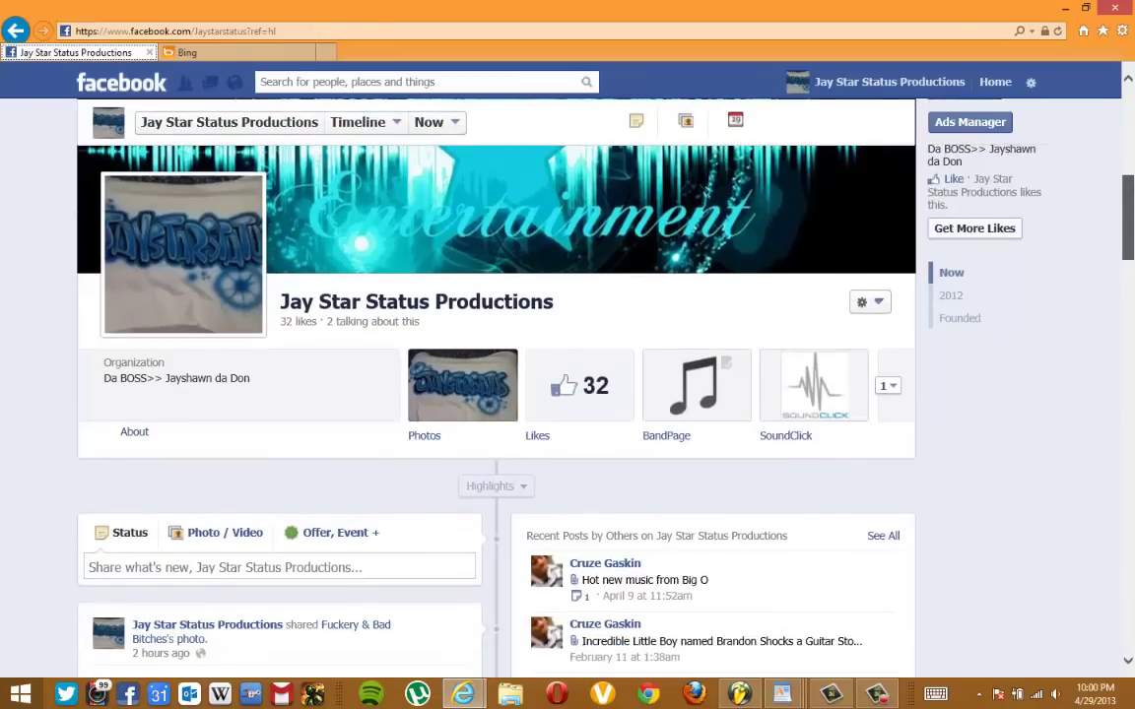
{"action": "left_click_drag", "start_coordinate": [1132, 192], "coordinate": [1132, 186]}
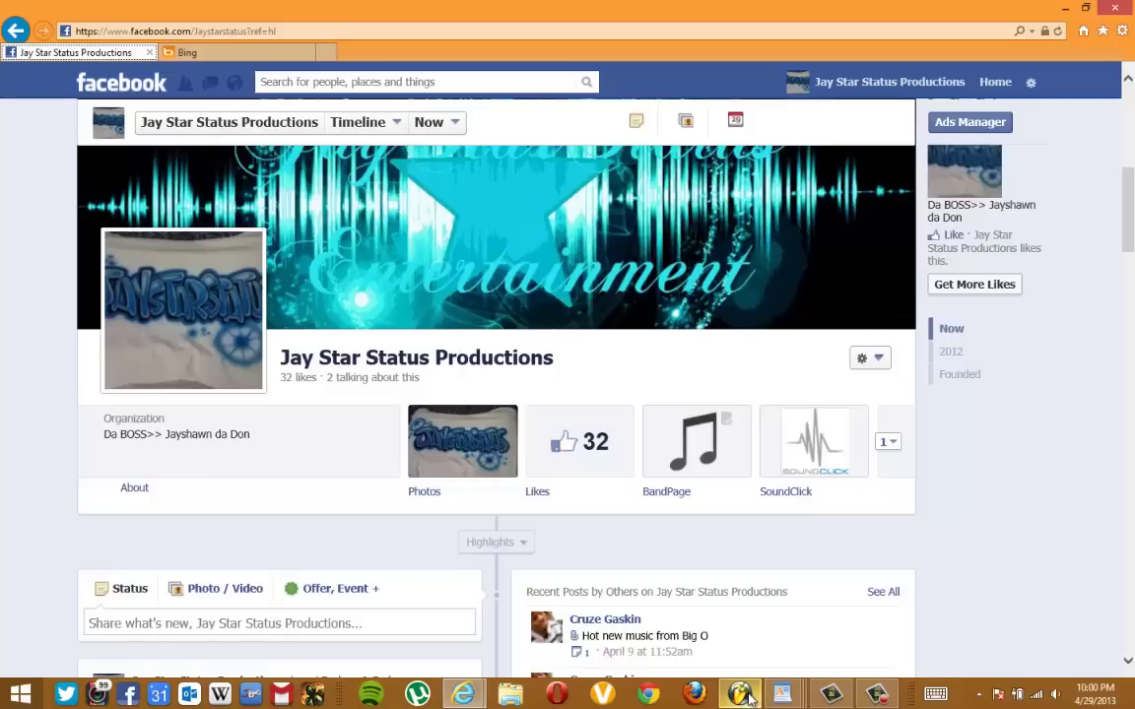
Switch to FL Studio and reposition the Master track's dblue Glitch v1.3 window in front of the mixer, leaving the effect slots uncovered
{"action": "mouse_move", "coordinate": [745, 697]}
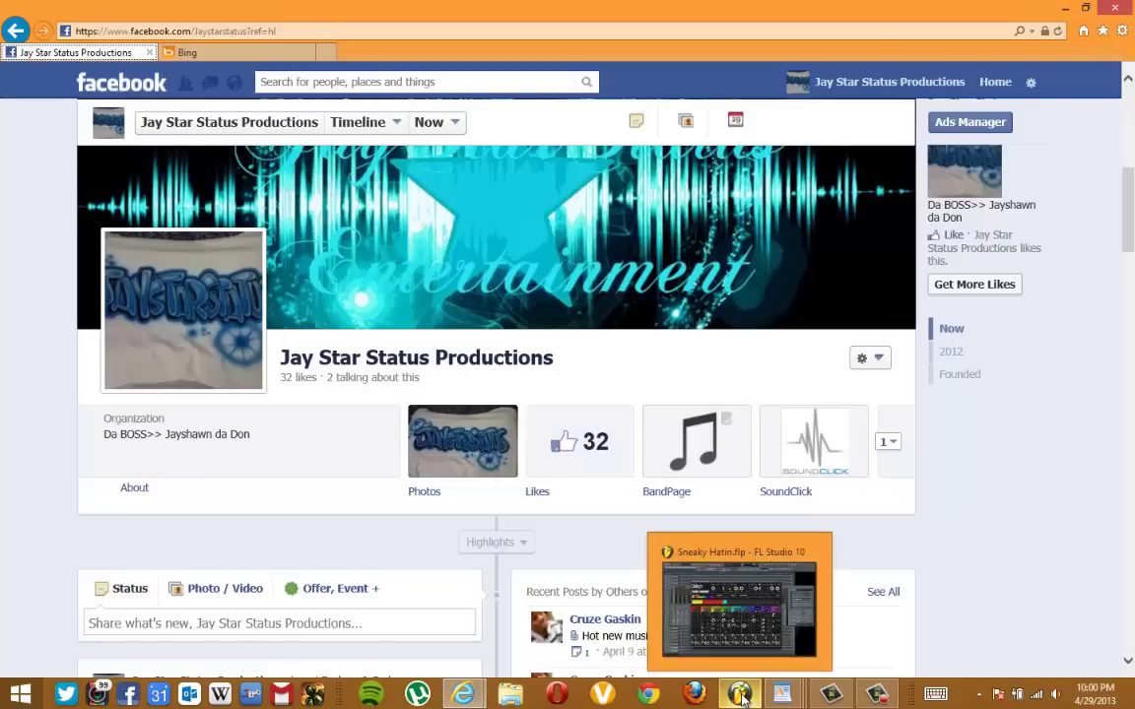
{"action": "left_click", "coordinate": [742, 698]}
{"action": "left_click_drag", "start_coordinate": [772, 150], "coordinate": [583, 143]}
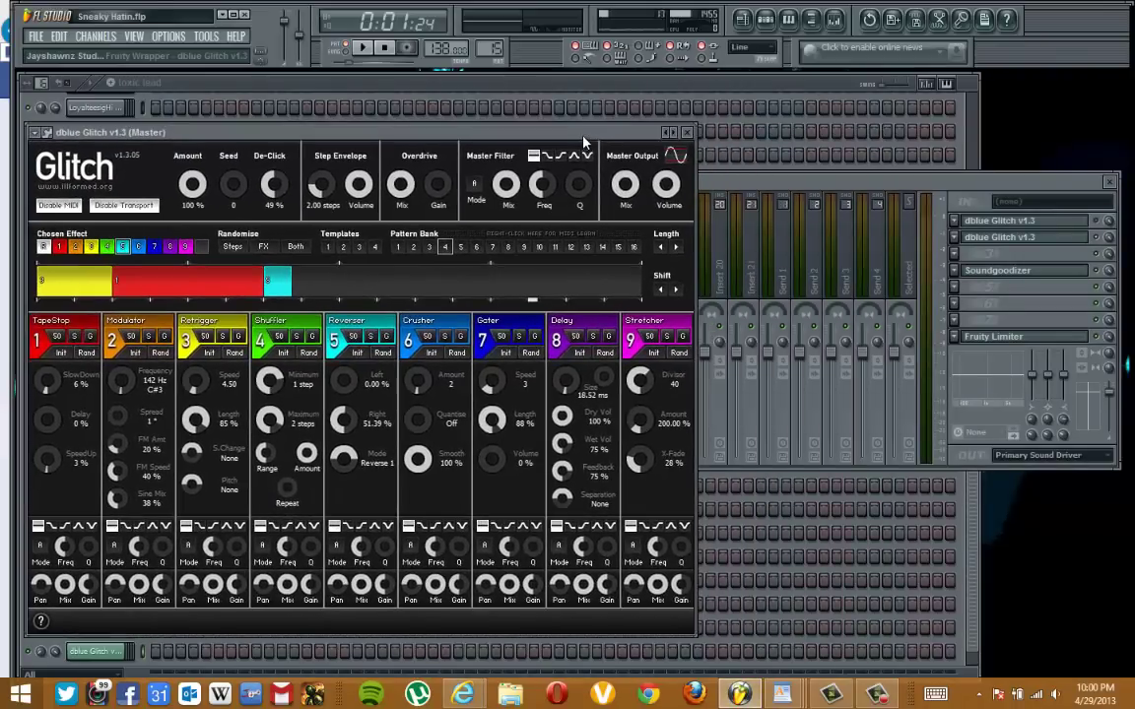
{"action": "left_click", "coordinate": [998, 186]}
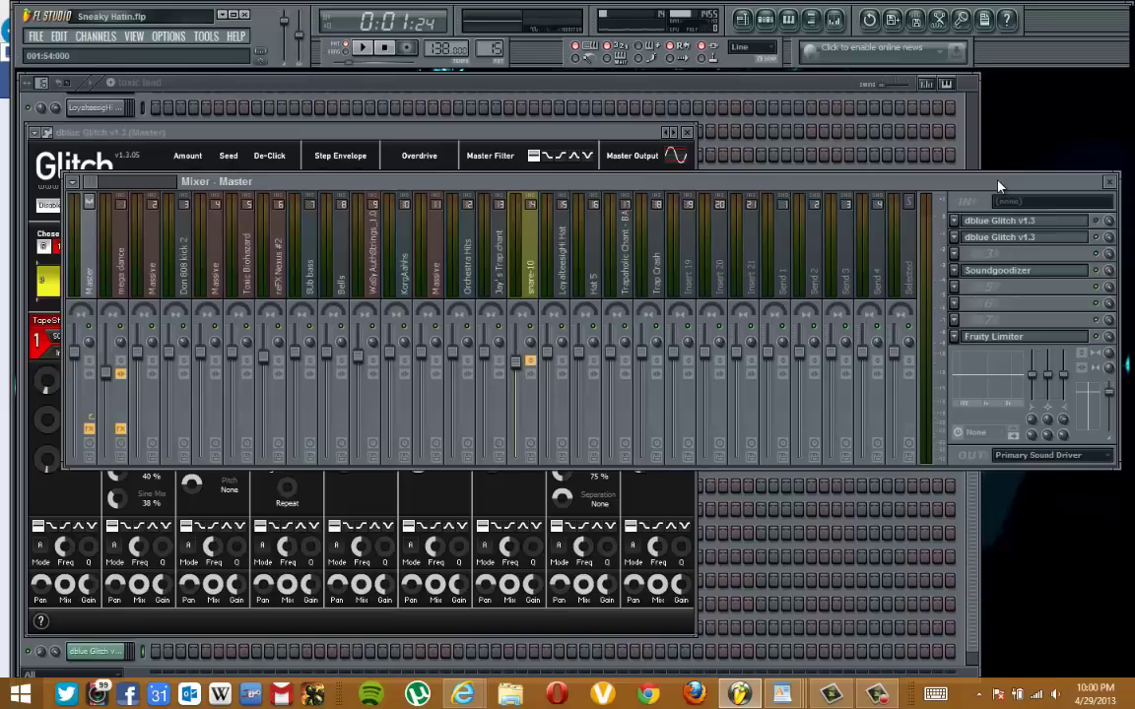
{"action": "left_click_drag", "start_coordinate": [553, 135], "coordinate": [624, 144]}
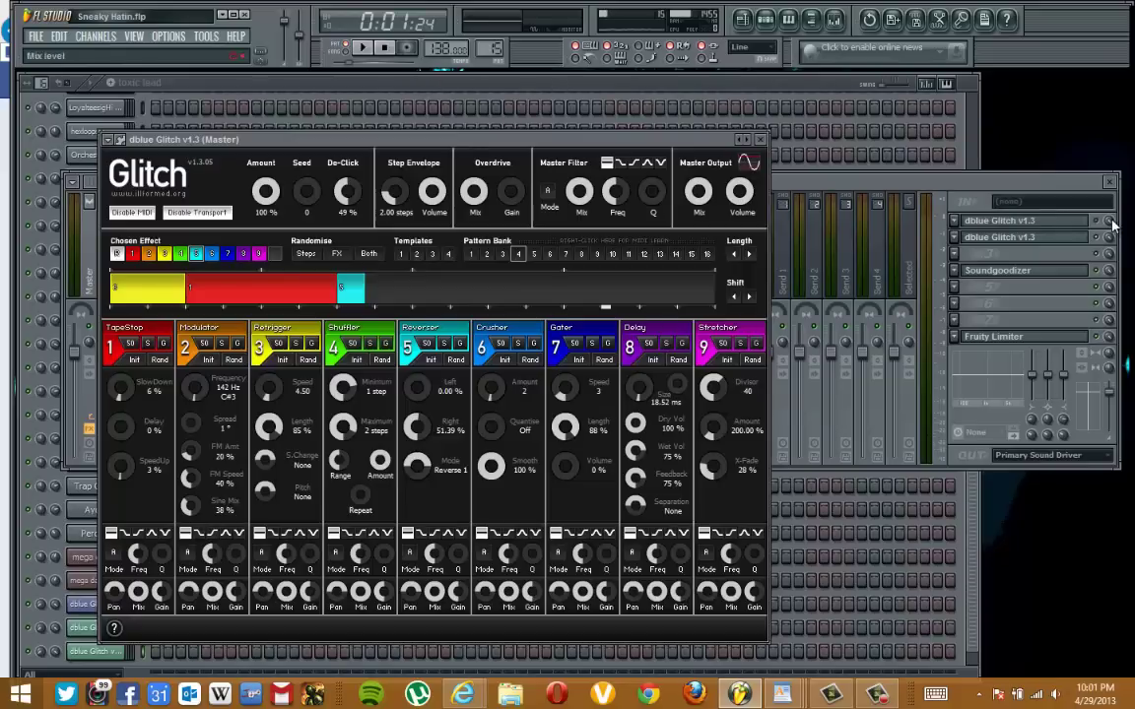
{"action": "left_click", "coordinate": [993, 218]}
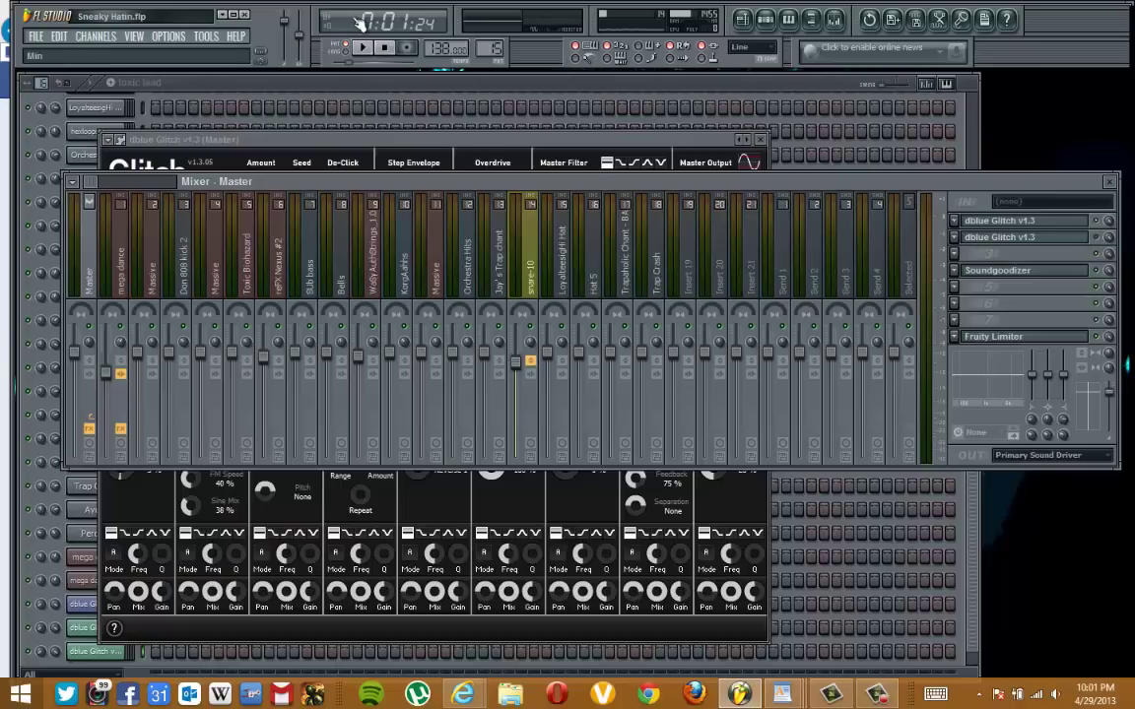
{"action": "left_click", "coordinate": [375, 137]}
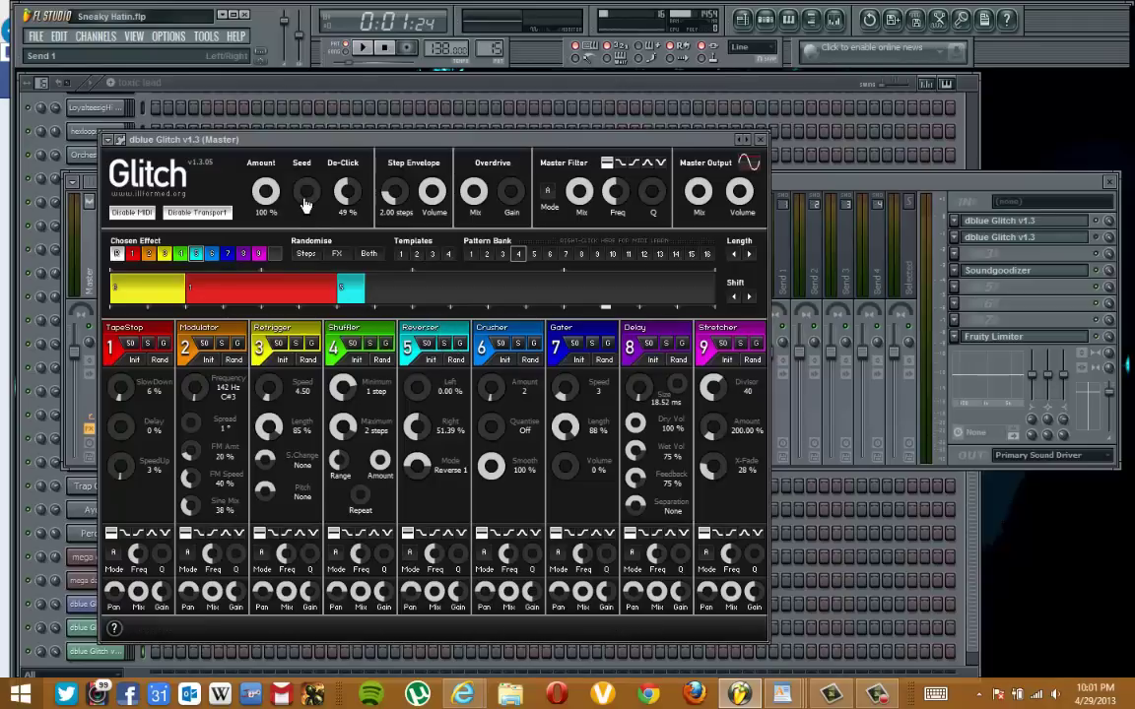
Play the toxic lead pattern through the Glitch effect, stop it, and start it again from the beginning
{"action": "left_click", "coordinate": [363, 49]}
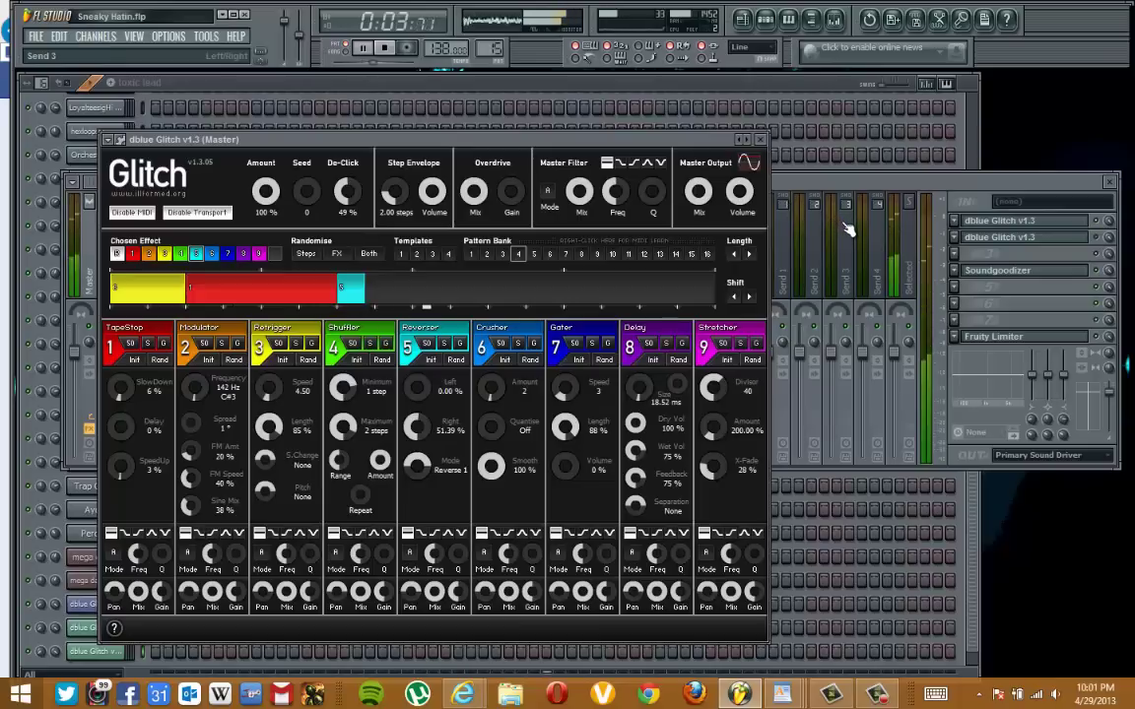
{"action": "left_click", "coordinate": [387, 50]}
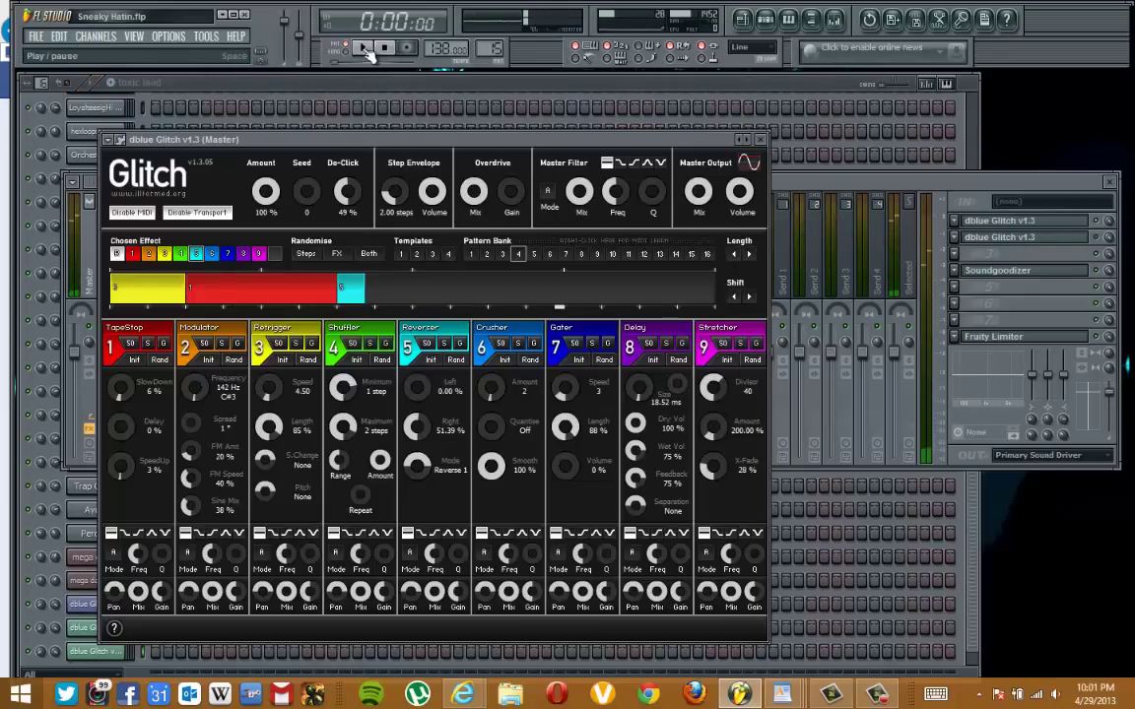
{"action": "left_click", "coordinate": [365, 51]}
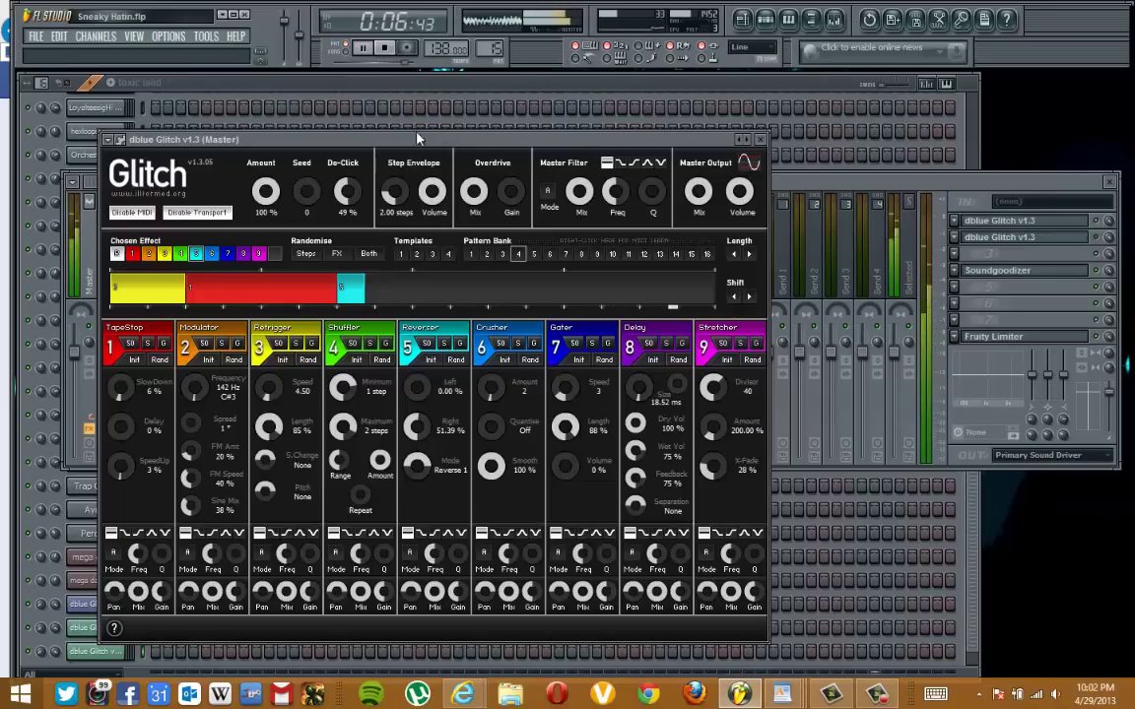
Switch to the stringz pattern during playback and pause it after listening
{"action": "left_click", "coordinate": [143, 82]}
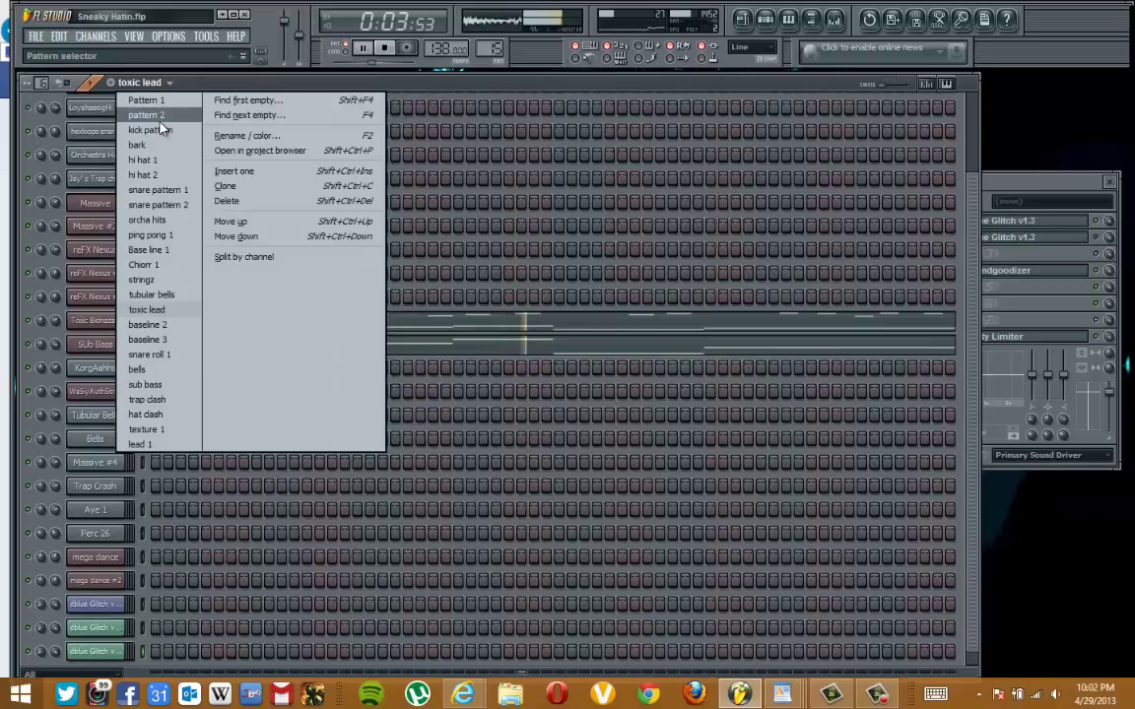
{"action": "left_click", "coordinate": [167, 286]}
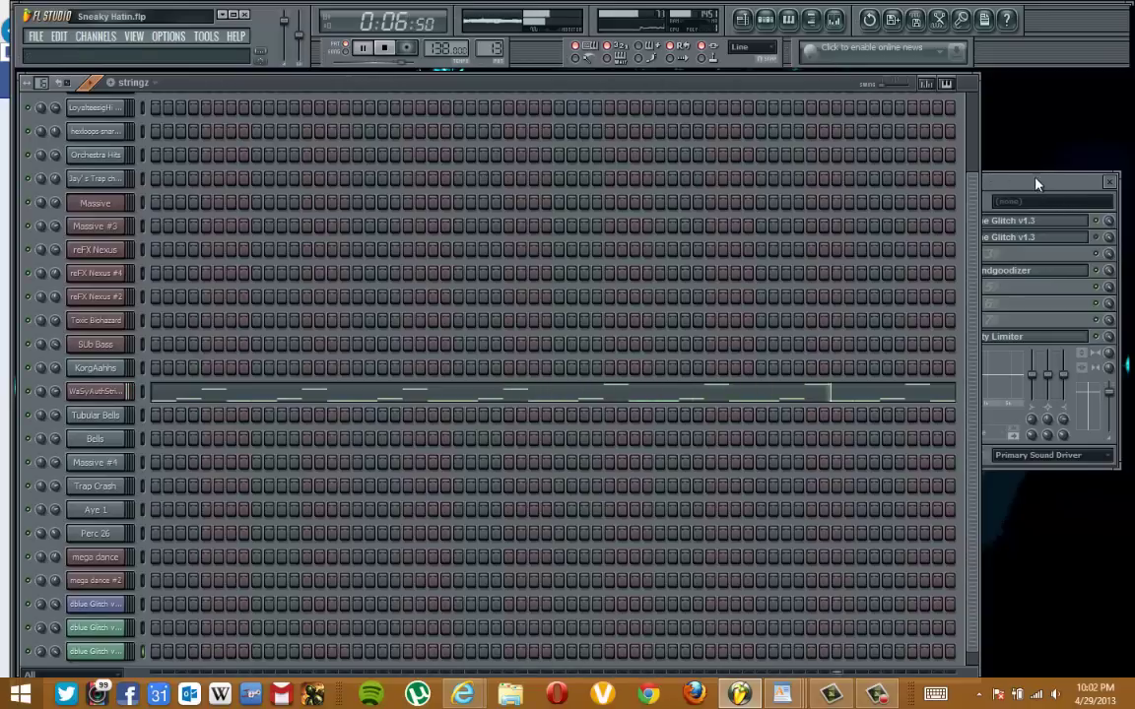
{"action": "left_click", "coordinate": [363, 48]}
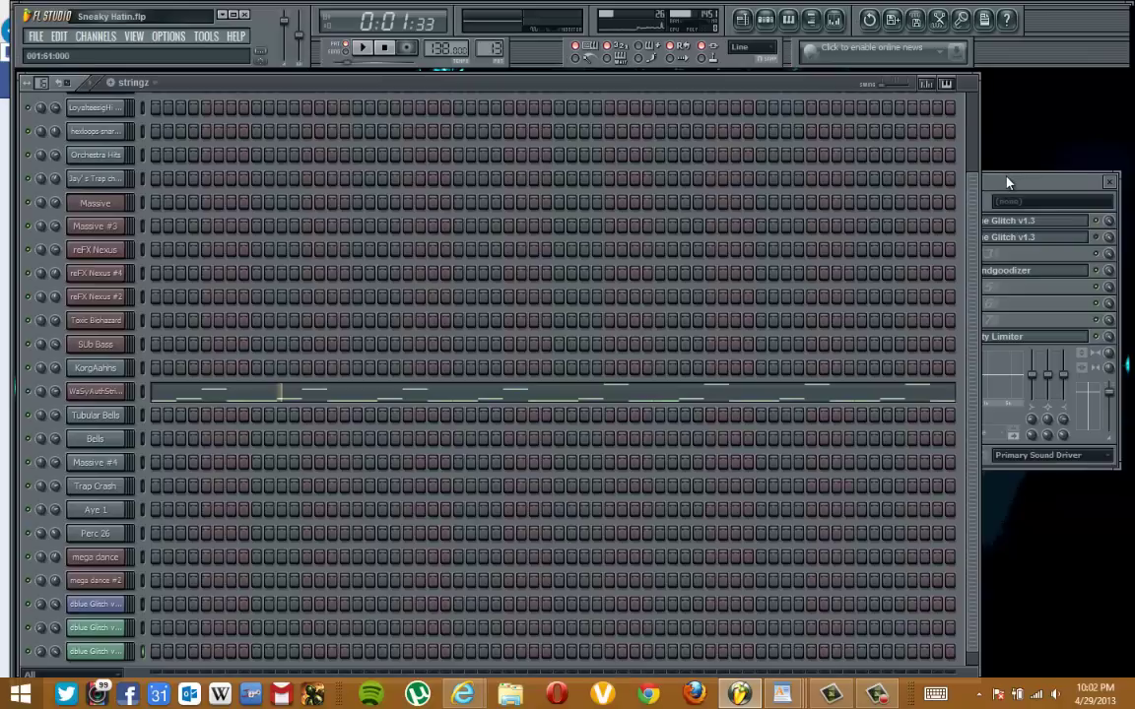
Show the mixer and open the dblue Glitch v1.3 effects in Master slots 1 and 2 to compare their step sequences
{"action": "key", "text": "F9"}
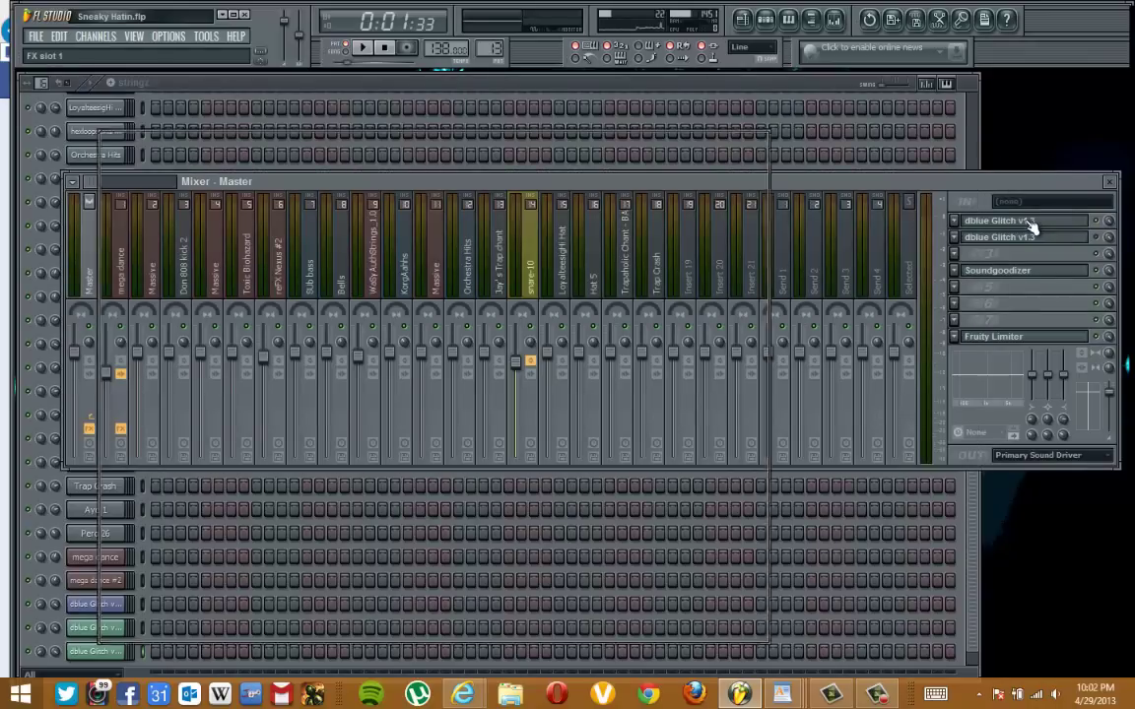
{"action": "left_click", "coordinate": [1024, 222]}
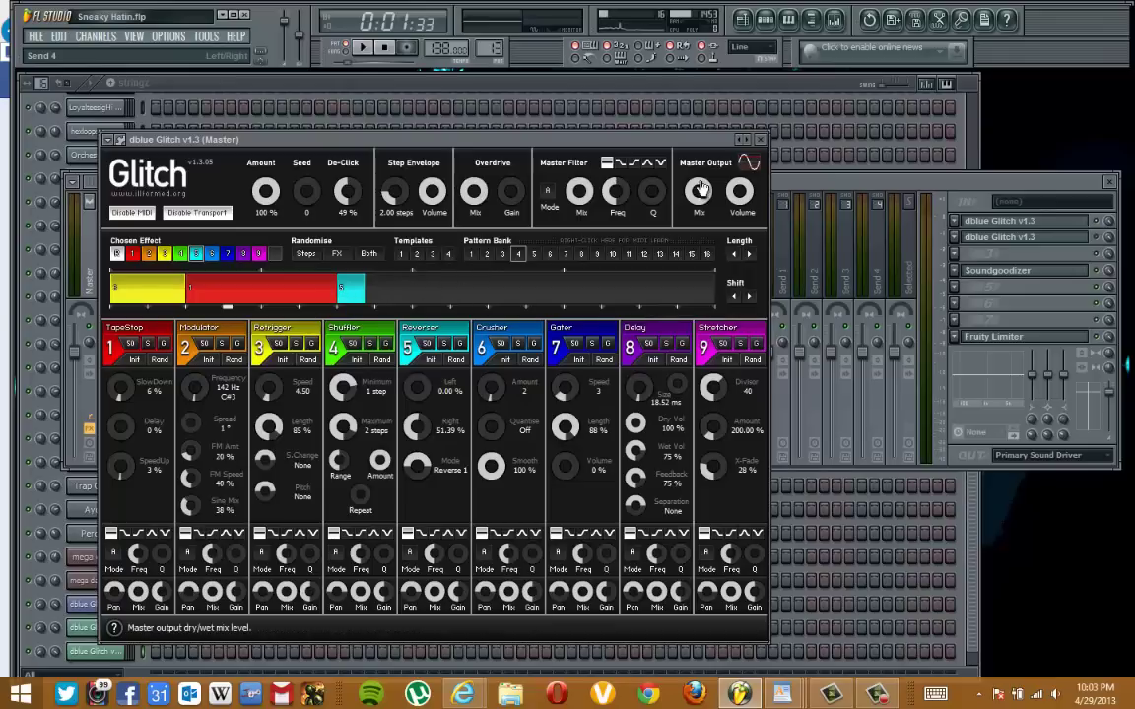
{"action": "left_click", "coordinate": [988, 238]}
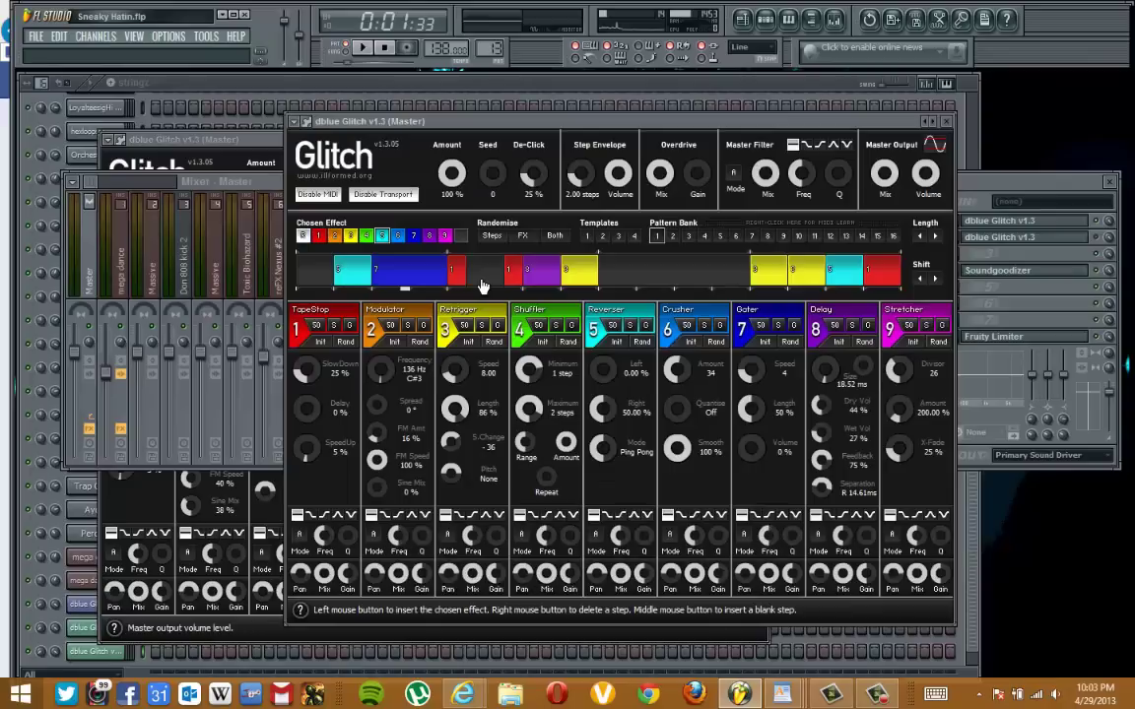
{"action": "left_click", "coordinate": [990, 217]}
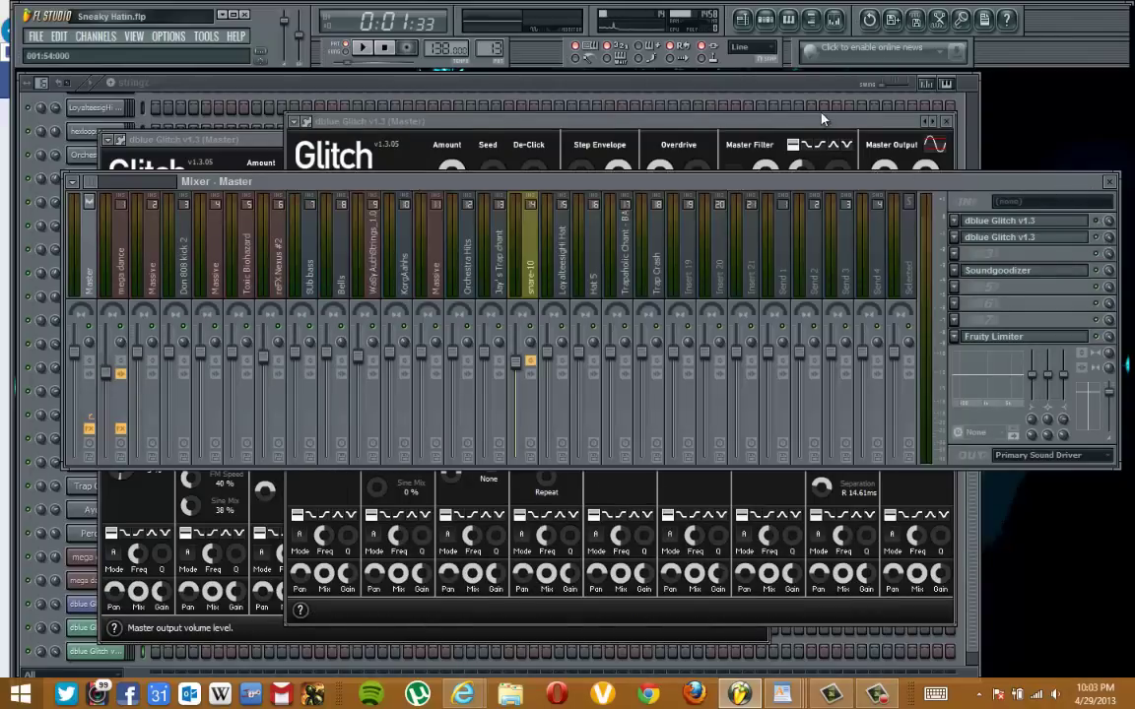
{"action": "left_click", "coordinate": [780, 119]}
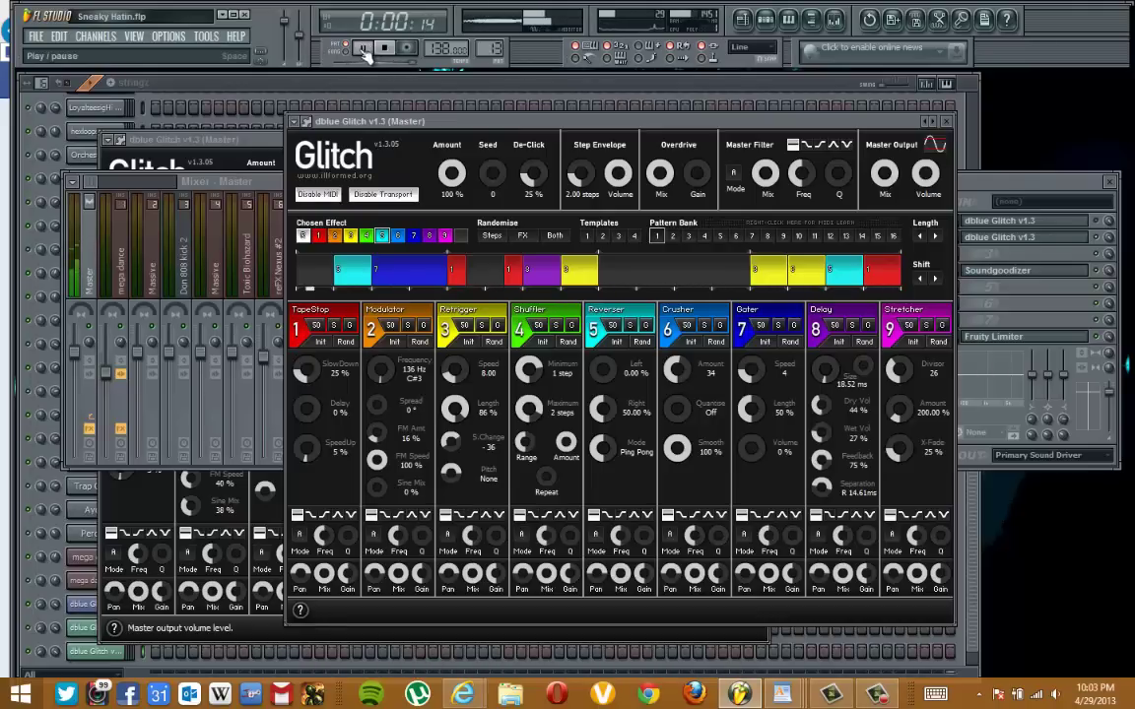
Pause playback and show the full length of the dblue Glitch mute/solo envelope clip in the playlist
{"action": "key", "text": "space"}
{"action": "key", "text": "F12"}
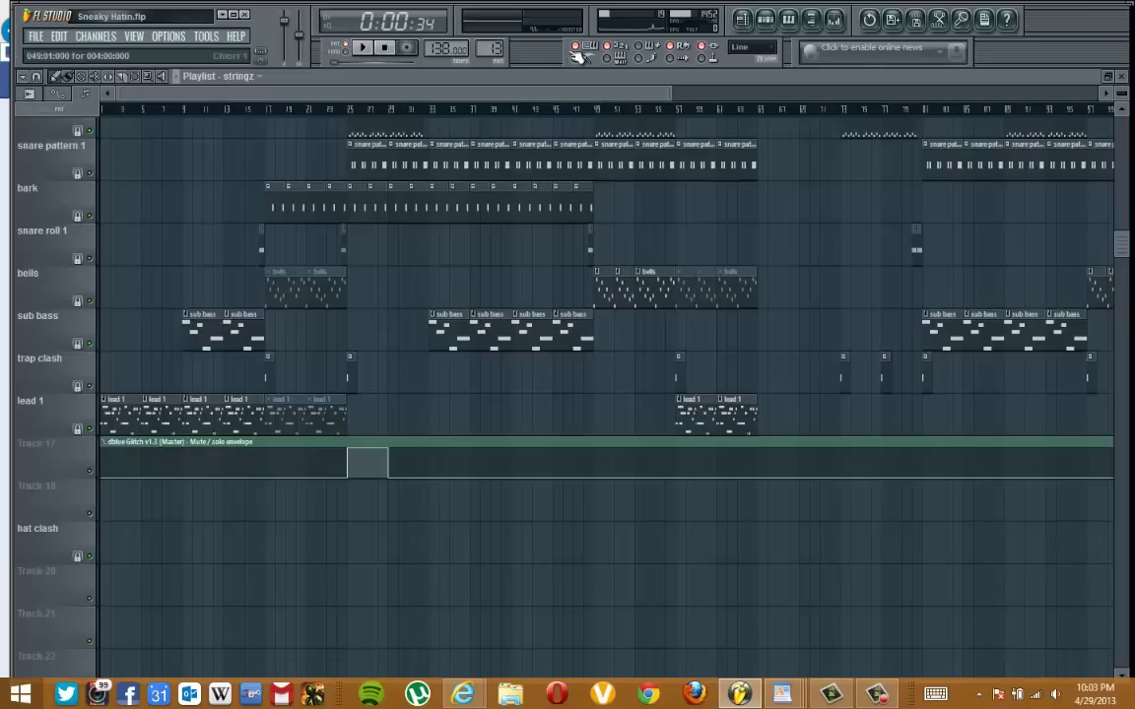
{"action": "left_click_drag", "start_coordinate": [668, 95], "coordinate": [1039, 93]}
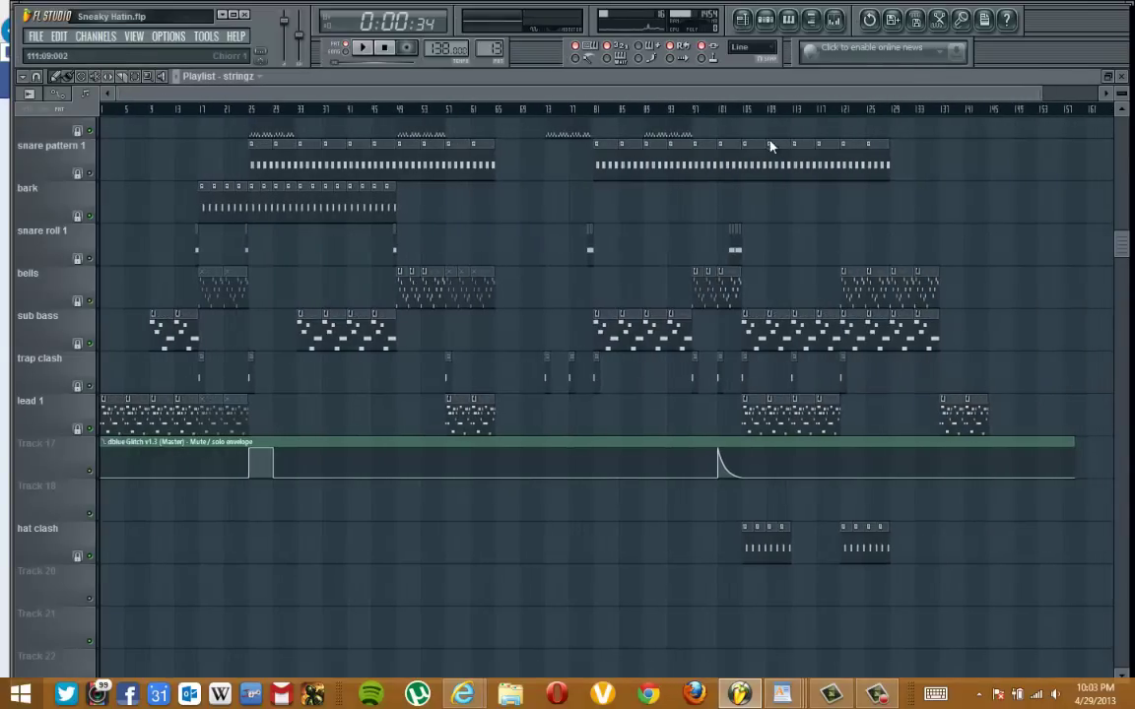
{"action": "left_click_drag", "start_coordinate": [1044, 93], "coordinate": [1091, 94]}
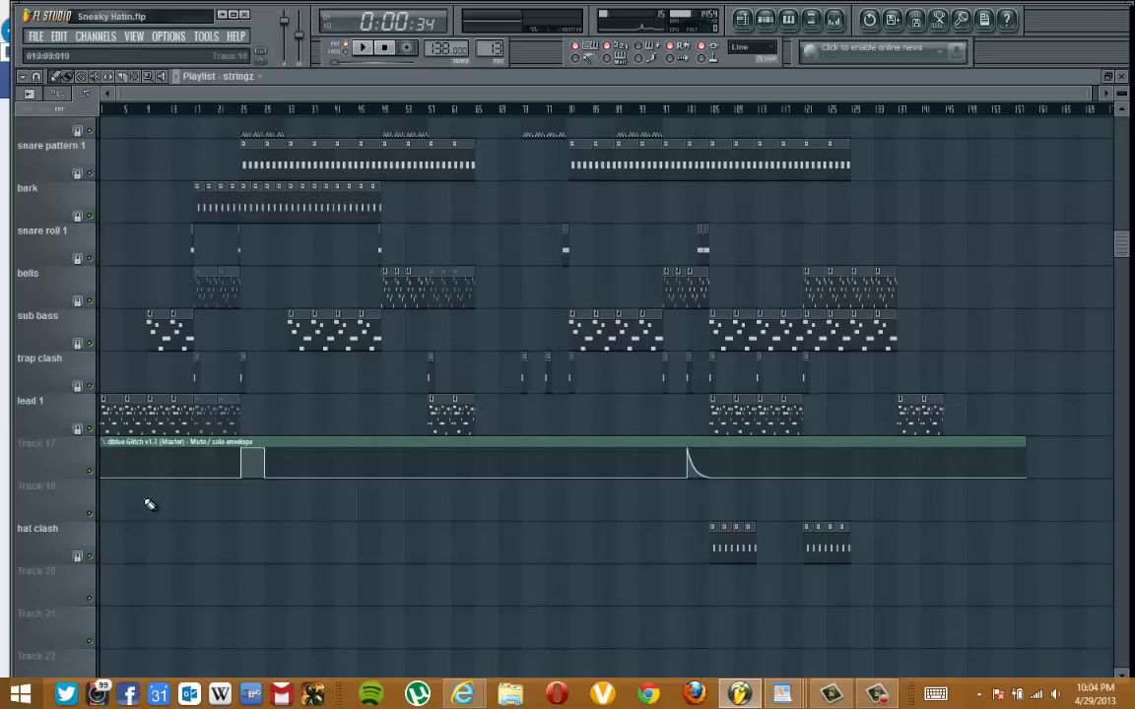
Bring up the mixer over the playlist and place it just below the Glitch automation clip on Track 17
{"action": "mouse_move", "coordinate": [116, 471]}
{"action": "left_click", "coordinate": [833, 21]}
{"action": "left_click_drag", "start_coordinate": [966, 189], "coordinate": [932, 521]}
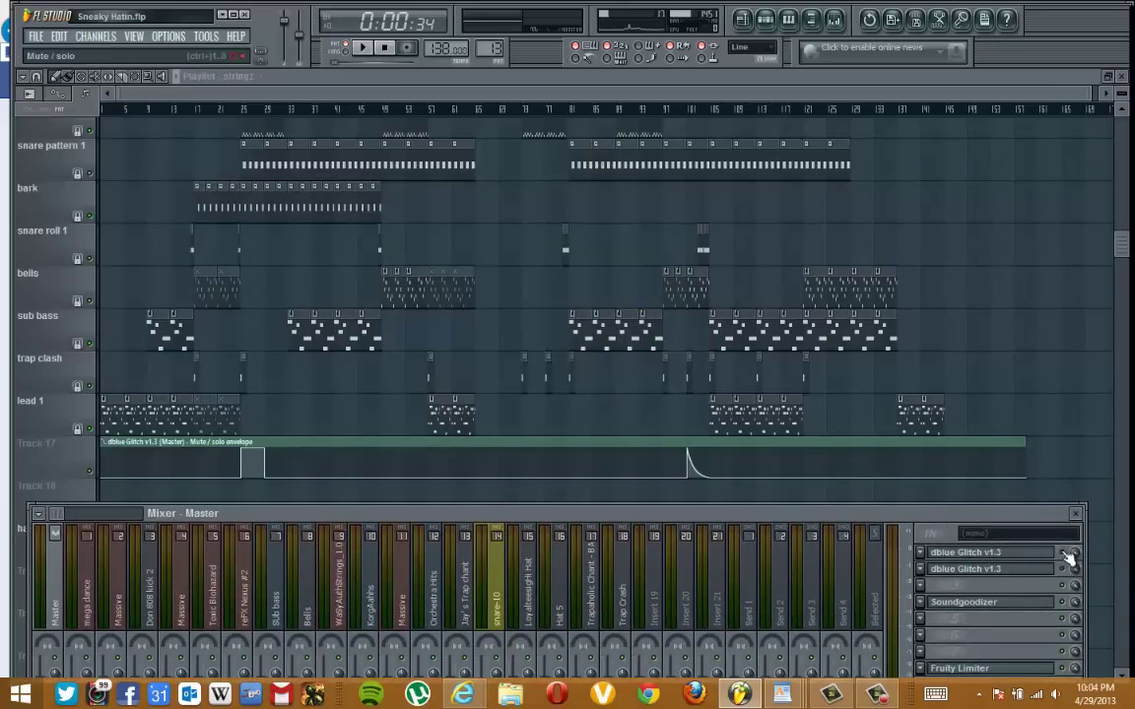
{"action": "left_click_drag", "start_coordinate": [1044, 522], "coordinate": [1059, 559]}
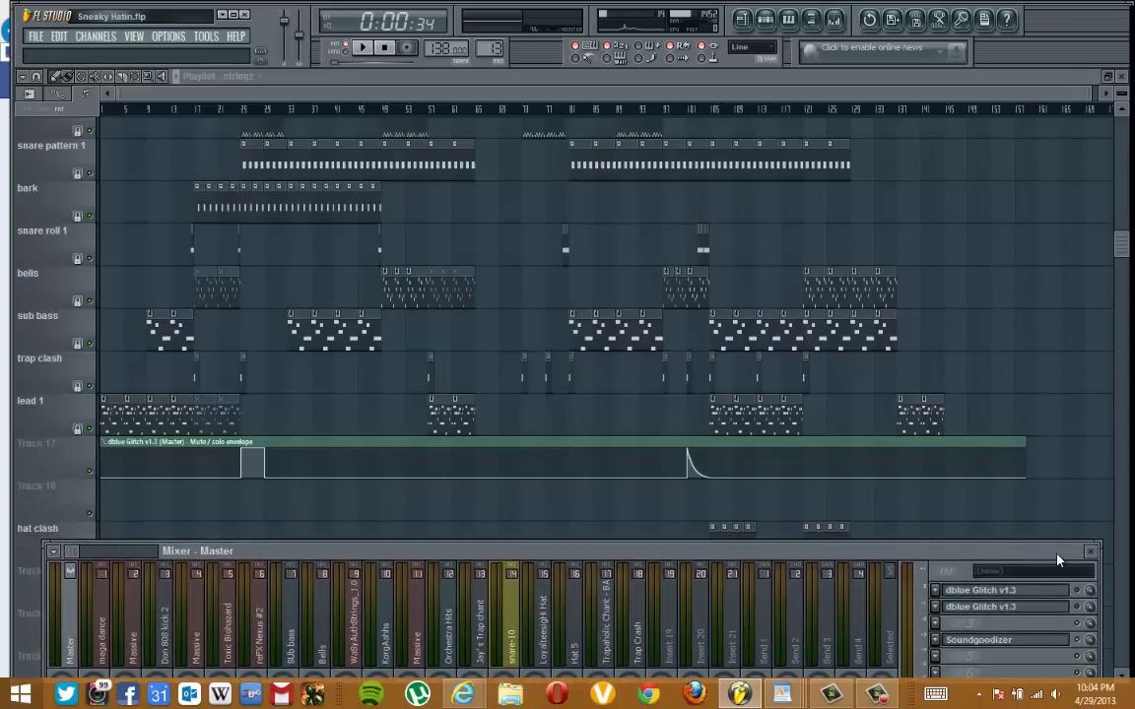
{"action": "left_click_drag", "start_coordinate": [1057, 560], "coordinate": [1069, 546]}
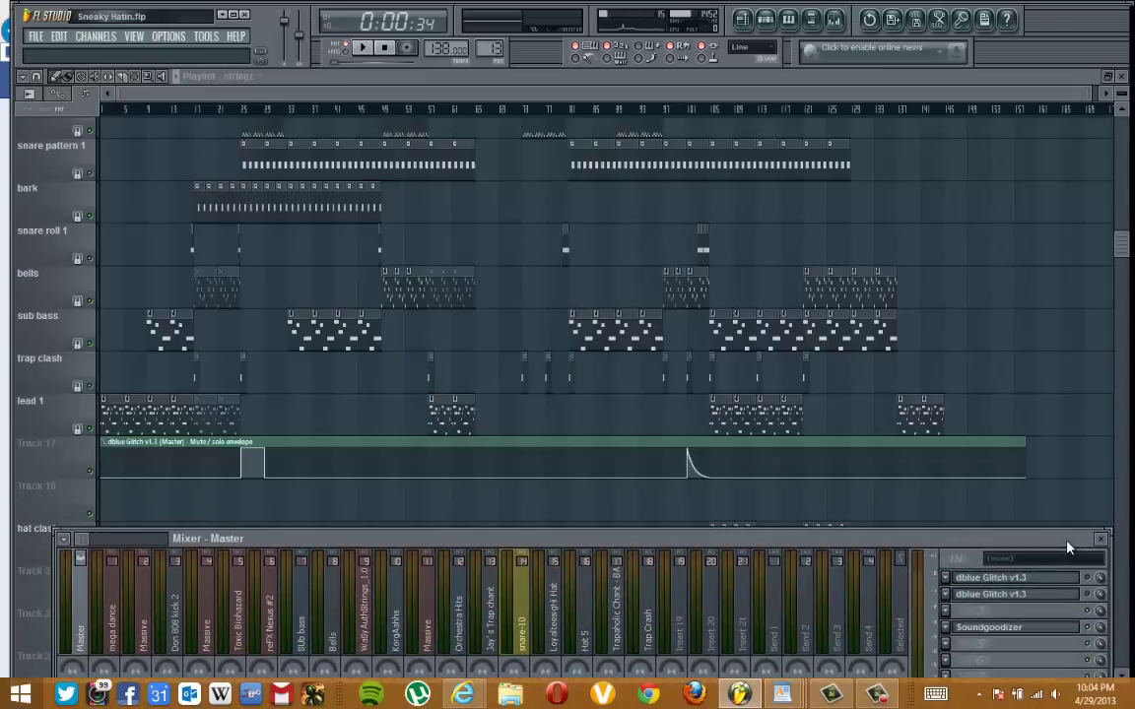
Bring up the MP3 render settings for Sneaky Hatin.mp3, go over the bitrate setting, and close them without rendering
{"action": "left_click_drag", "start_coordinate": [1106, 94], "coordinate": [1129, 88]}
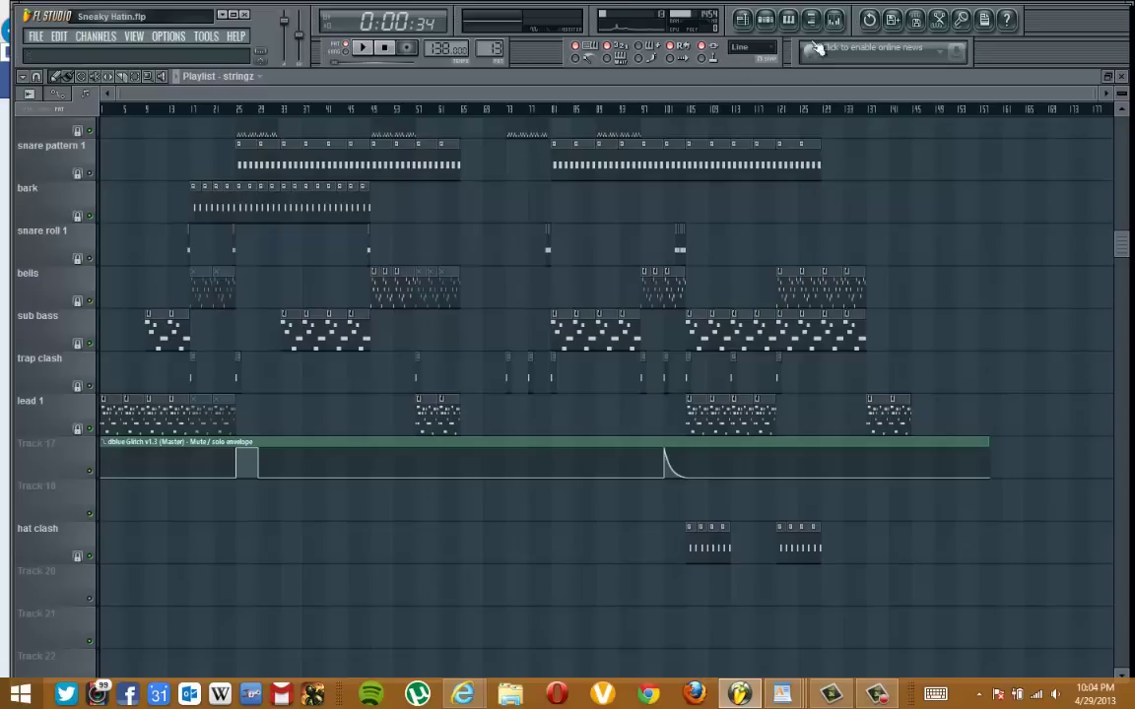
{"action": "left_click", "coordinate": [41, 38]}
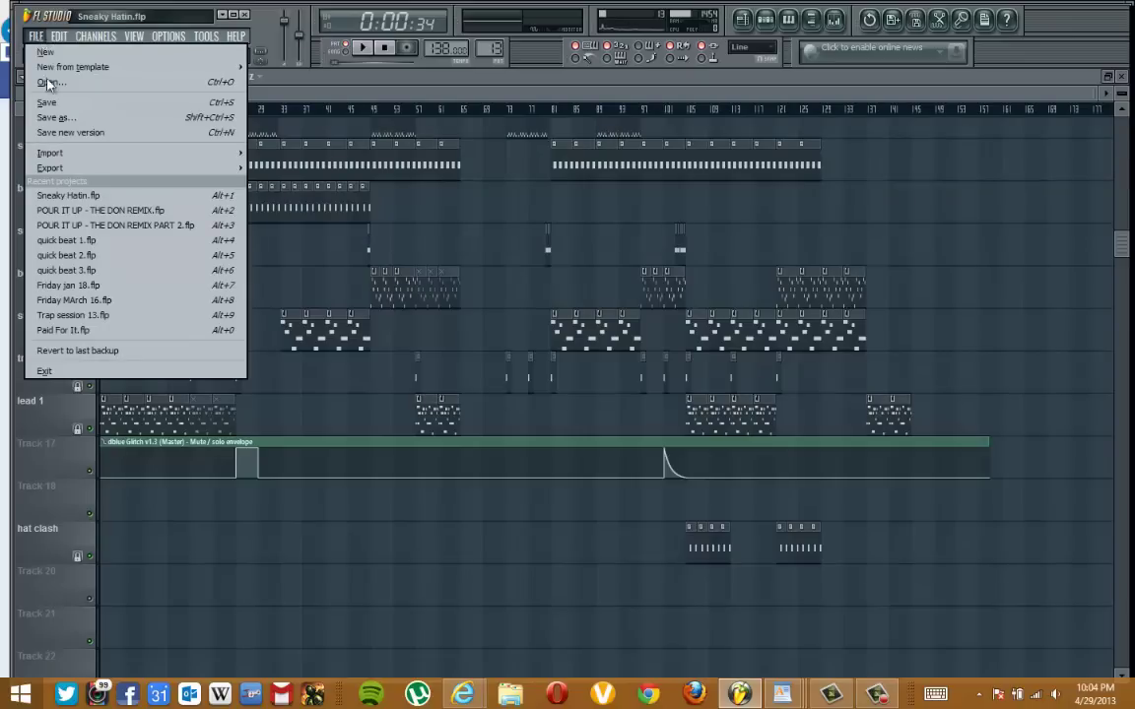
{"action": "mouse_move", "coordinate": [87, 167]}
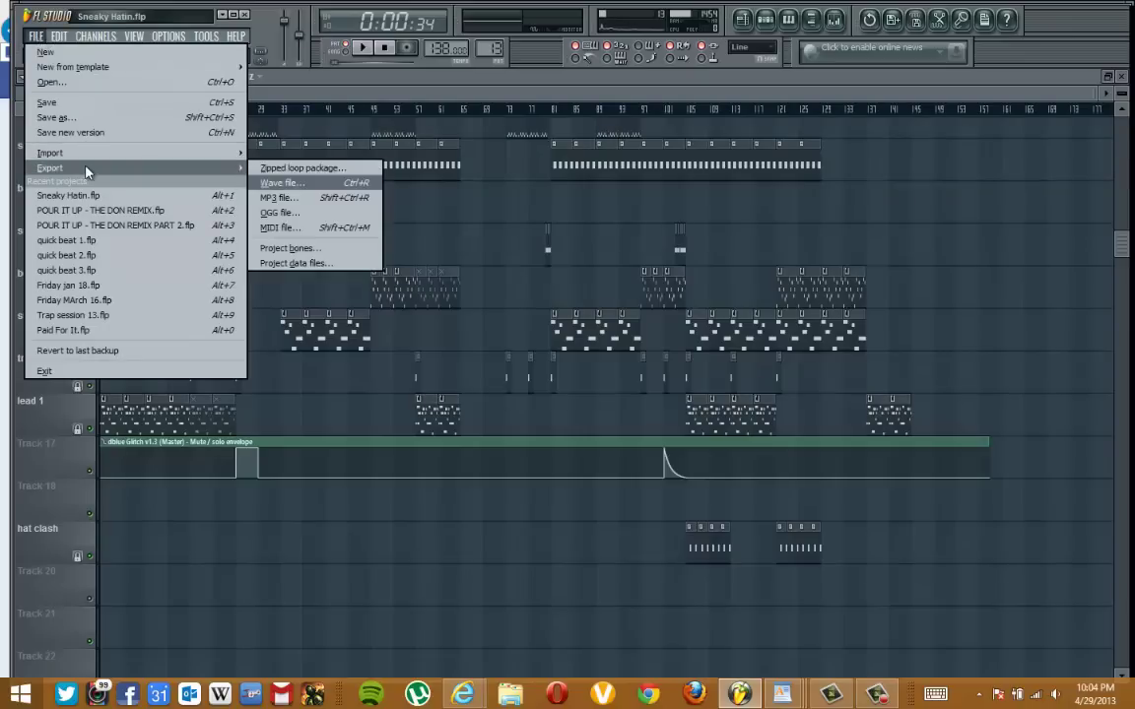
{"action": "left_click", "coordinate": [279, 197]}
{"action": "left_click", "coordinate": [806, 492]}
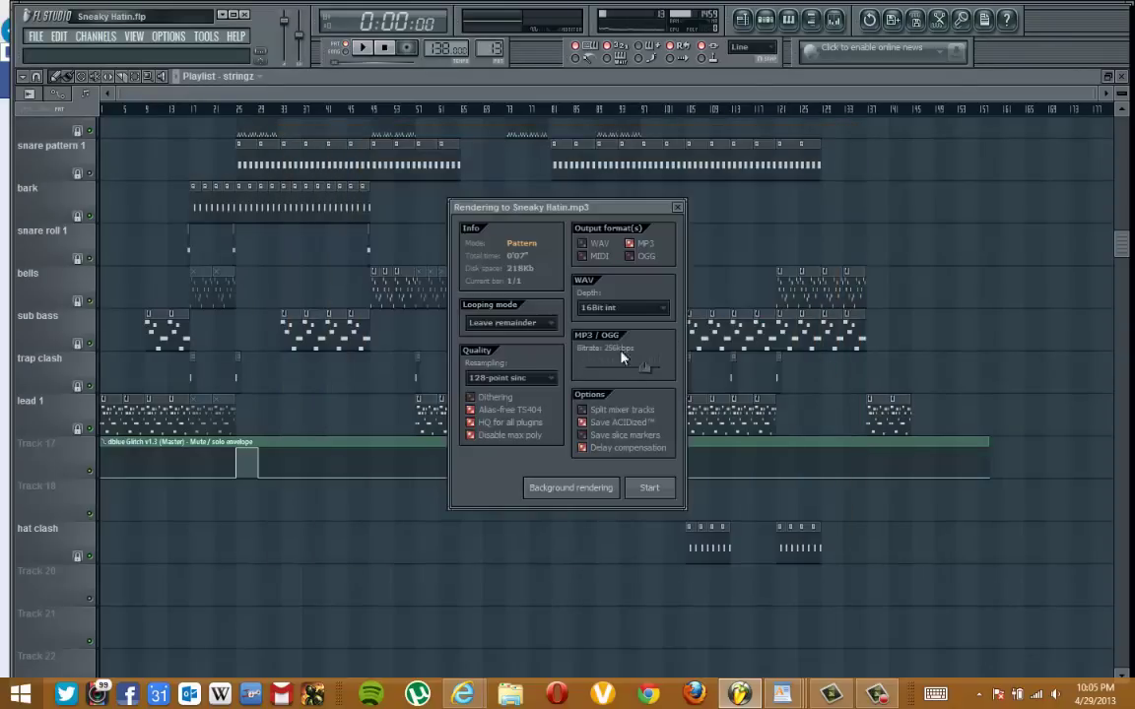
{"action": "mouse_move", "coordinate": [652, 372]}
{"action": "left_mouse_down"}
{"action": "mouse_move", "coordinate": [628, 374]}
{"action": "mouse_move", "coordinate": [646, 377]}
{"action": "left_mouse_up"}
{"action": "left_click_drag", "start_coordinate": [646, 379], "coordinate": [649, 377]}
{"action": "mouse_move", "coordinate": [648, 371]}
{"action": "left_mouse_down"}
{"action": "mouse_move", "coordinate": [636, 372]}
{"action": "mouse_move", "coordinate": [658, 382]}
{"action": "mouse_move", "coordinate": [638, 372]}
{"action": "mouse_move", "coordinate": [649, 374]}
{"action": "left_mouse_up"}
{"action": "left_click", "coordinate": [679, 208]}
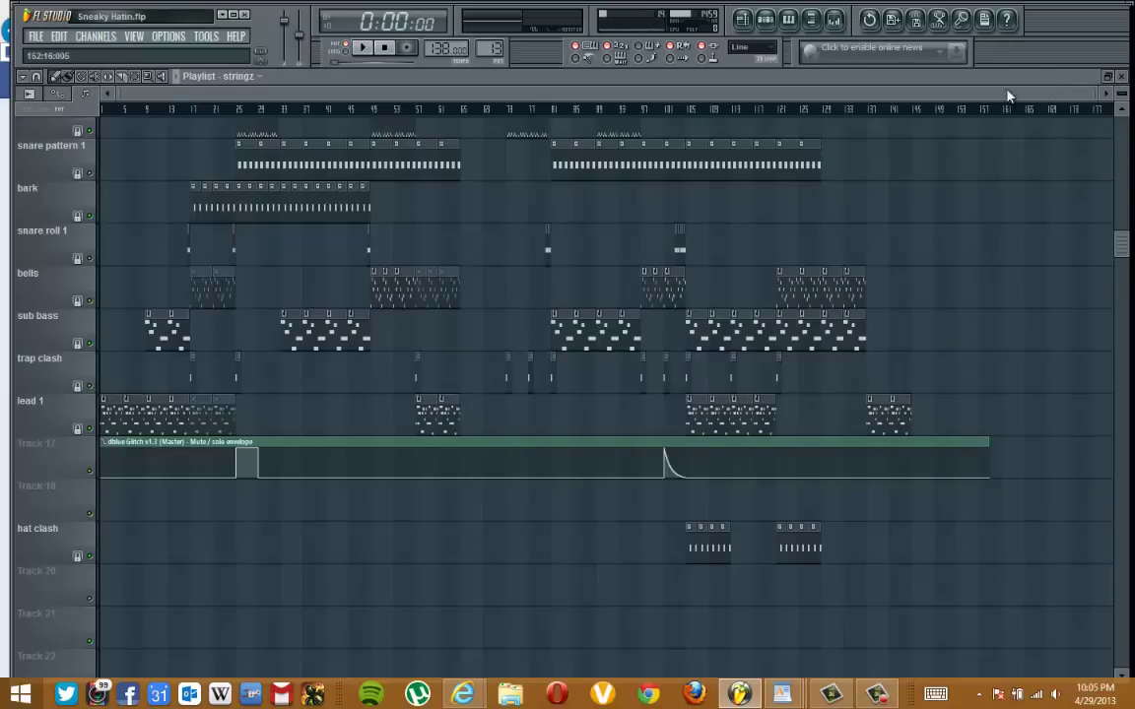
Play the arrangement in song mode from the start with the mixer placed just below the Track 17 Glitch automation clip
{"action": "left_click_drag", "start_coordinate": [1096, 94], "coordinate": [906, 94]}
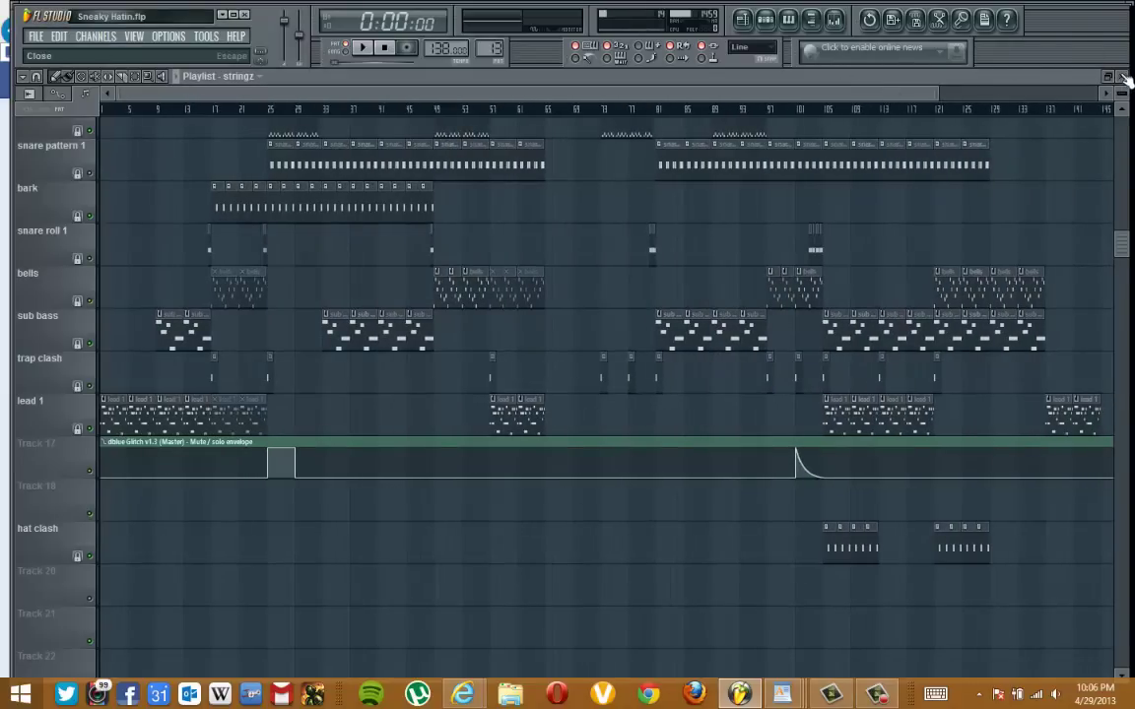
{"action": "left_click", "coordinate": [349, 55]}
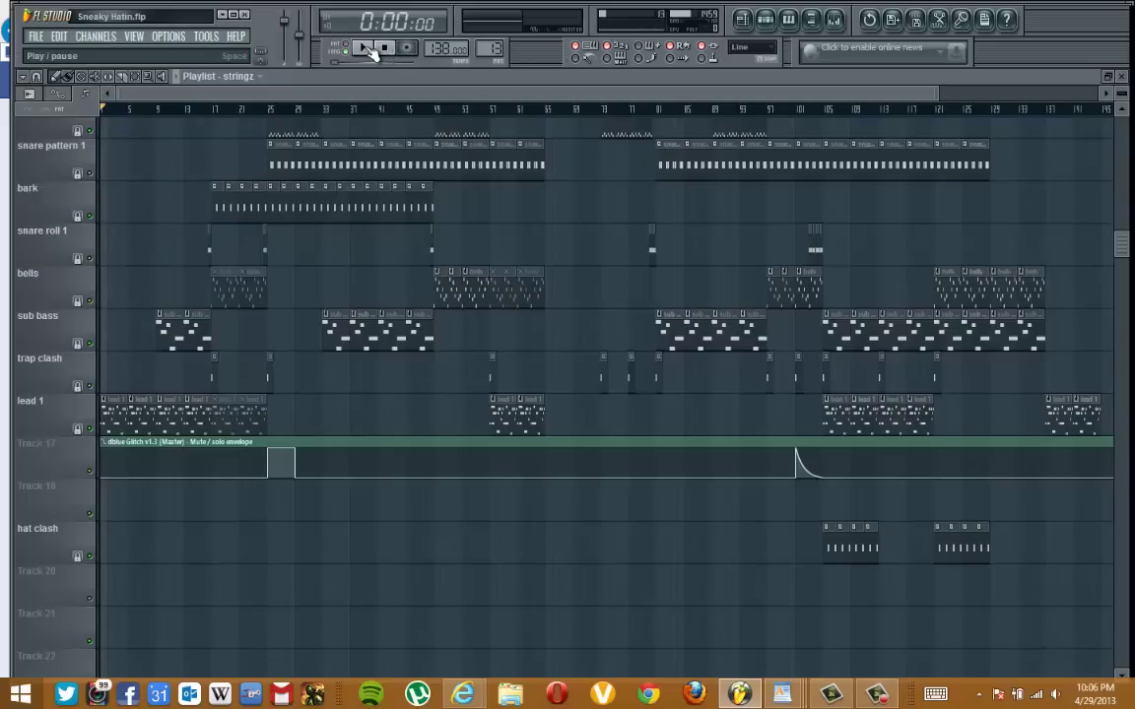
{"action": "left_click", "coordinate": [364, 50]}
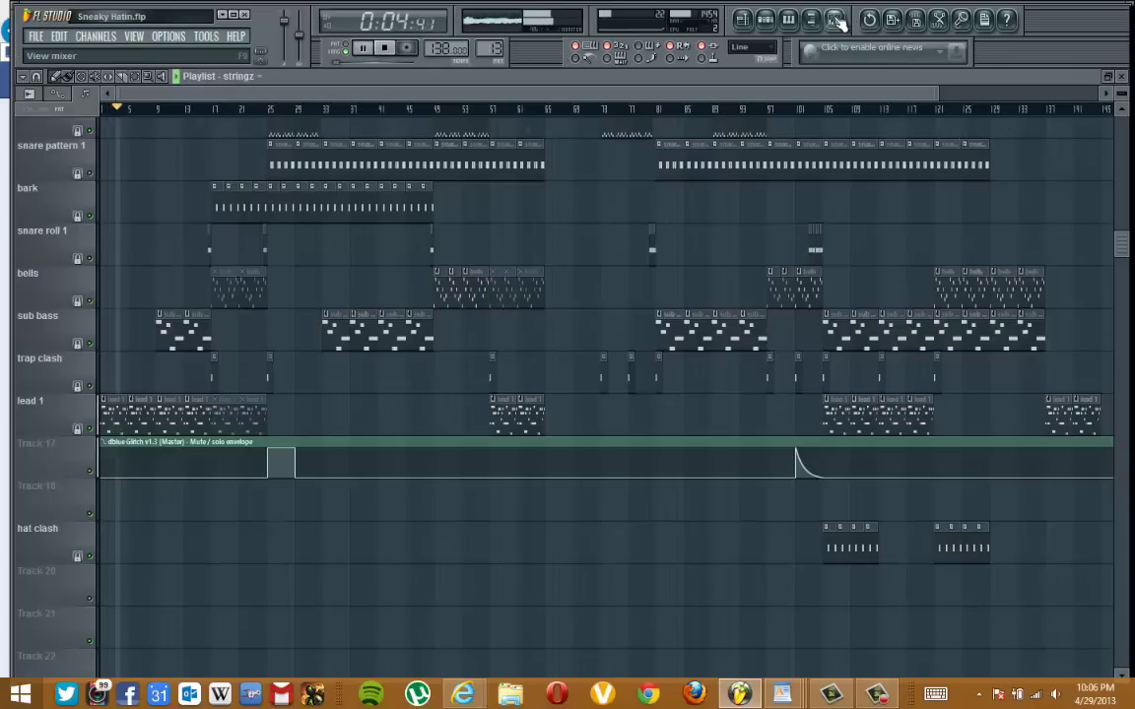
{"action": "left_click", "coordinate": [754, 19]}
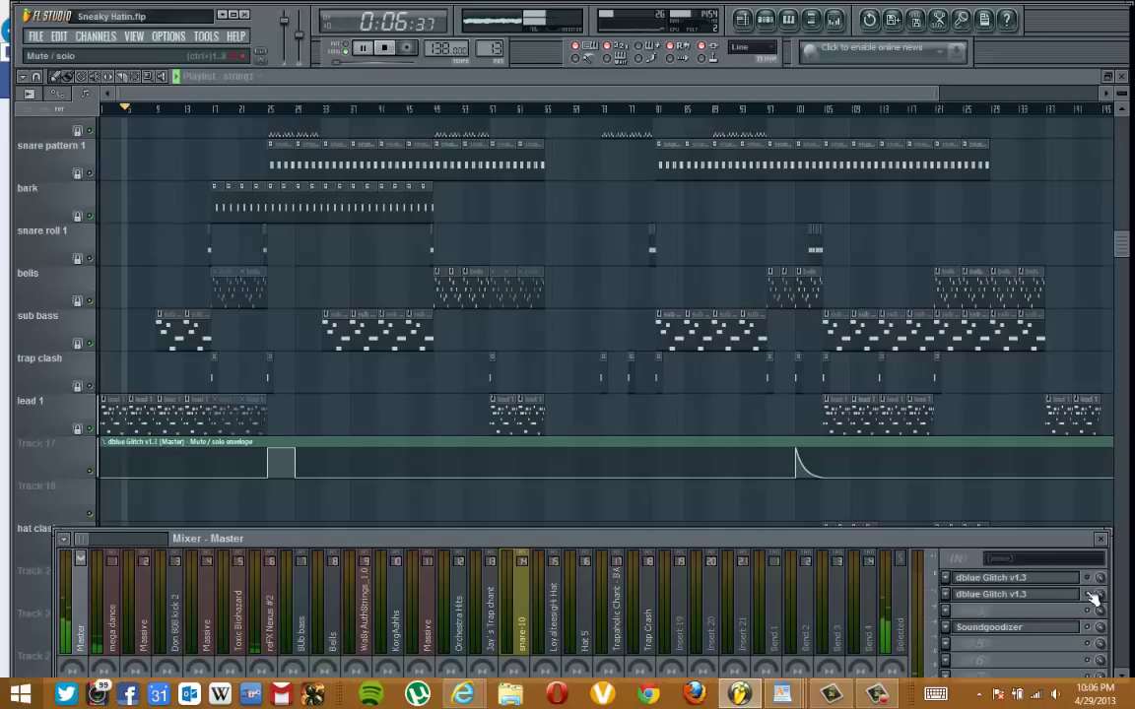
{"action": "left_click_drag", "start_coordinate": [1048, 565], "coordinate": [1061, 520]}
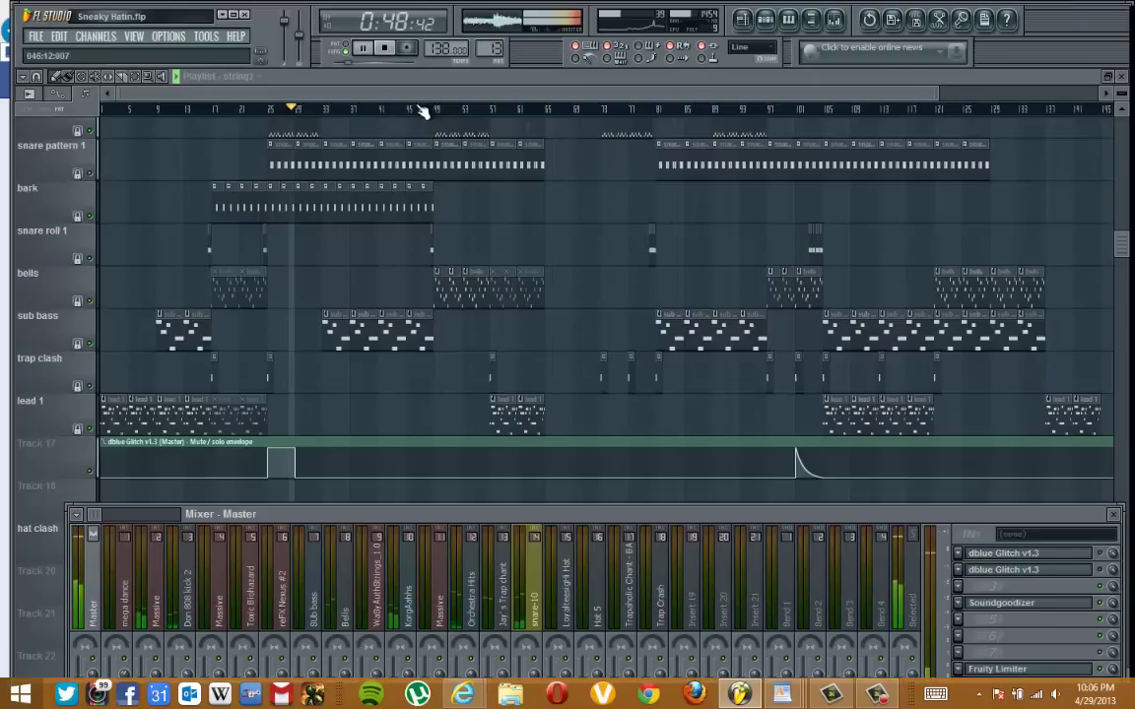
Widen the playlist view to the end of the Glitch automation clip, show the mixer again, and pause playback
{"action": "left_click_drag", "start_coordinate": [938, 90], "coordinate": [1010, 94]}
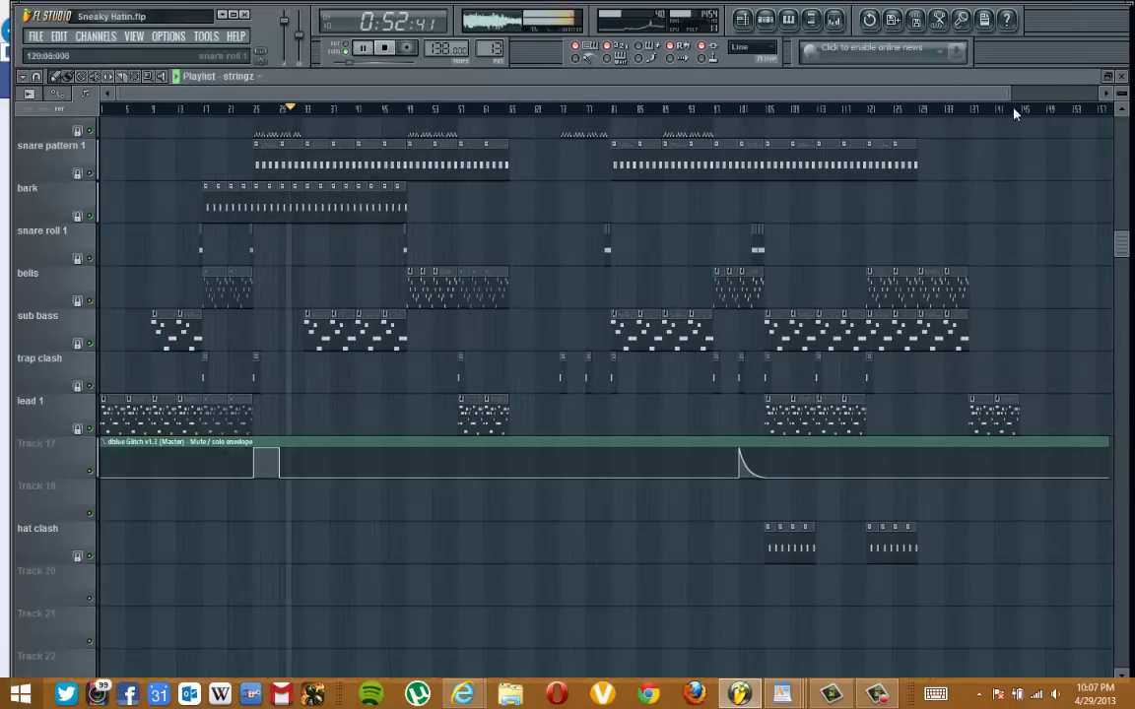
{"action": "left_click", "coordinate": [835, 20]}
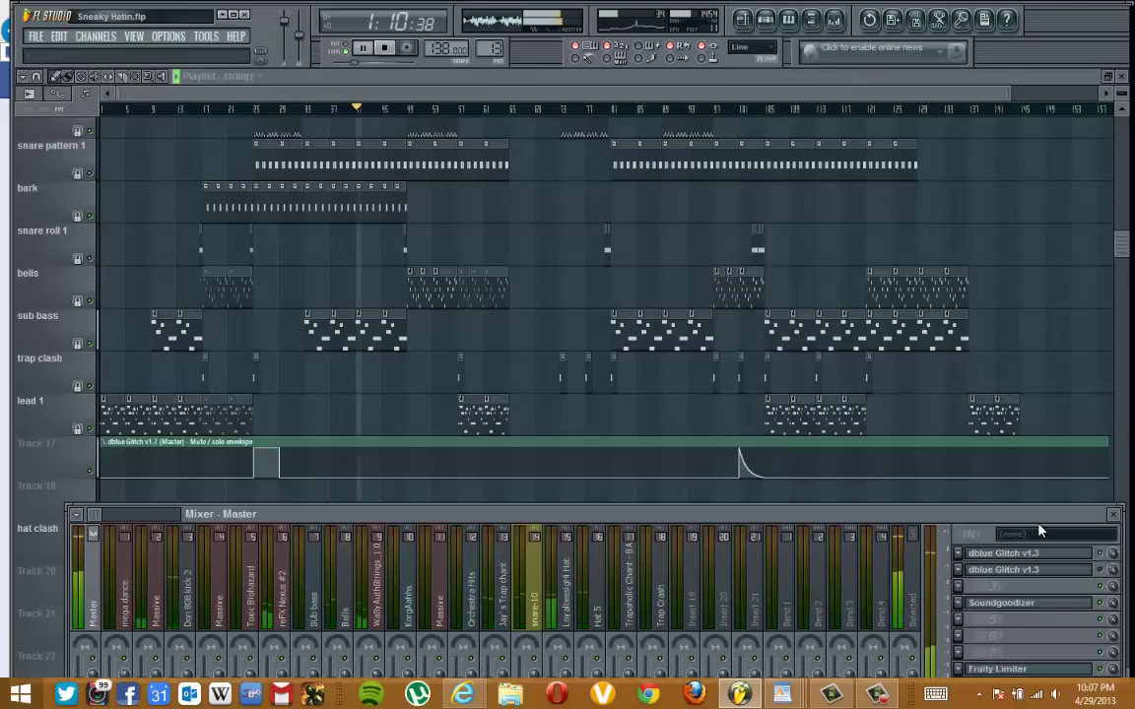
{"action": "left_click", "coordinate": [365, 54]}
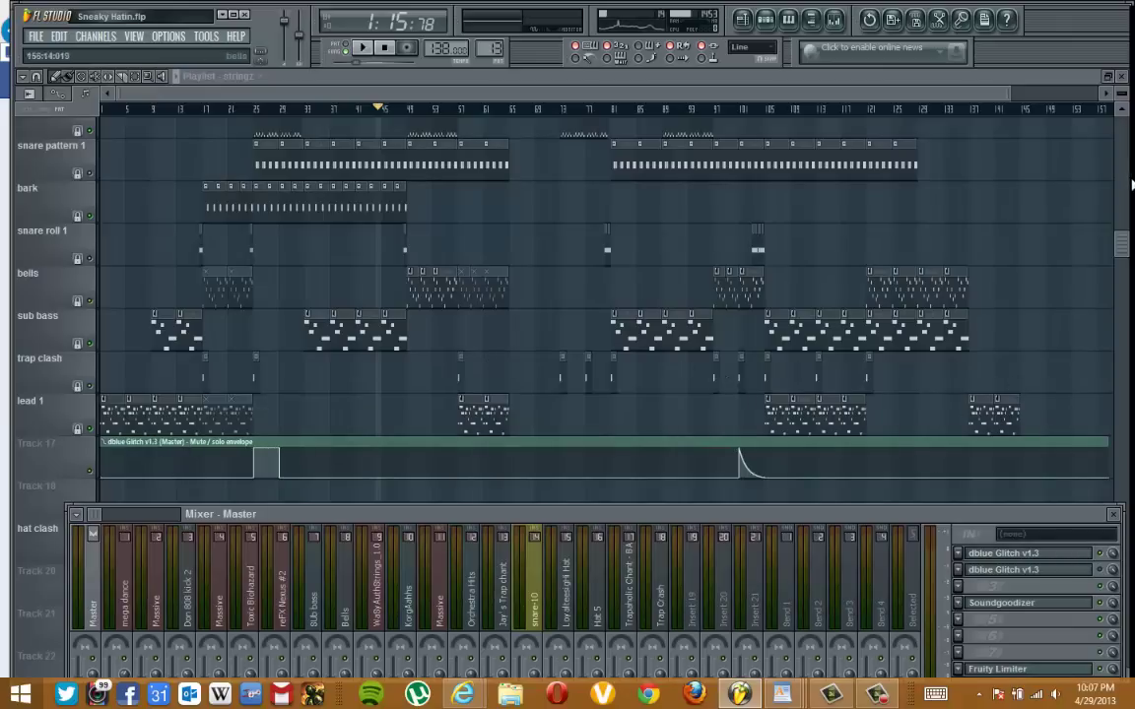
Create an automation clip for the mix level of the dblue Glitch v1.3 in Master slot 1
{"action": "left_click_drag", "start_coordinate": [1120, 237], "coordinate": [1123, 264]}
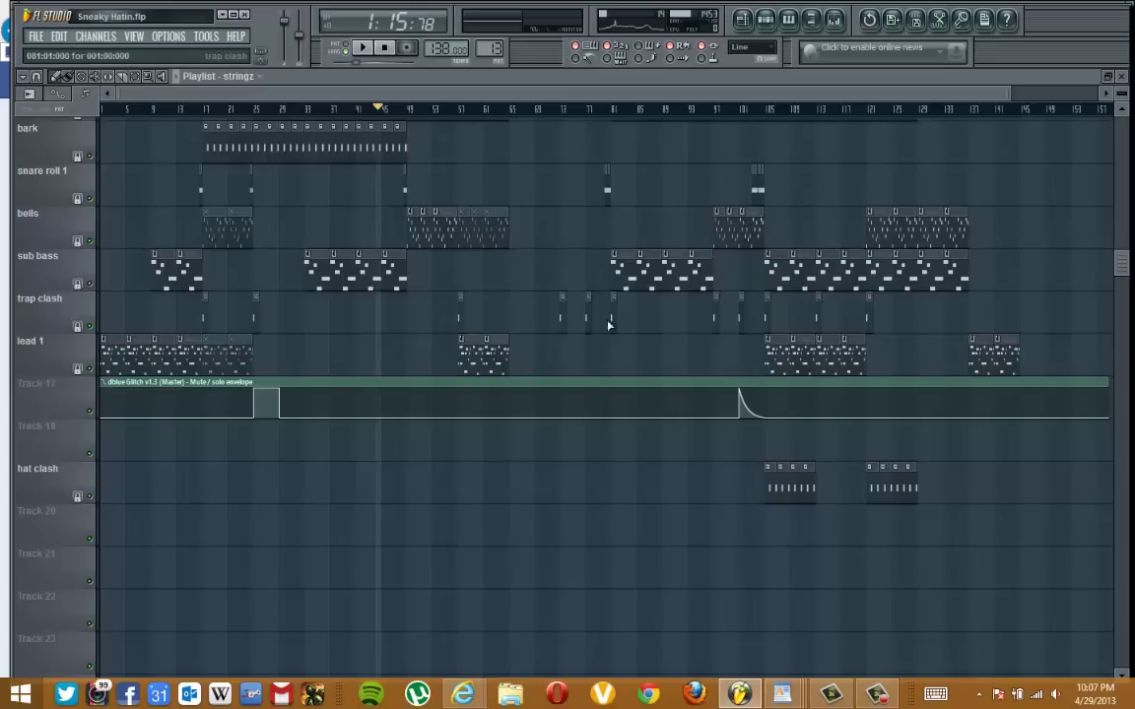
{"action": "left_click", "coordinate": [834, 19]}
{"action": "left_click_drag", "start_coordinate": [853, 522], "coordinate": [844, 212]}
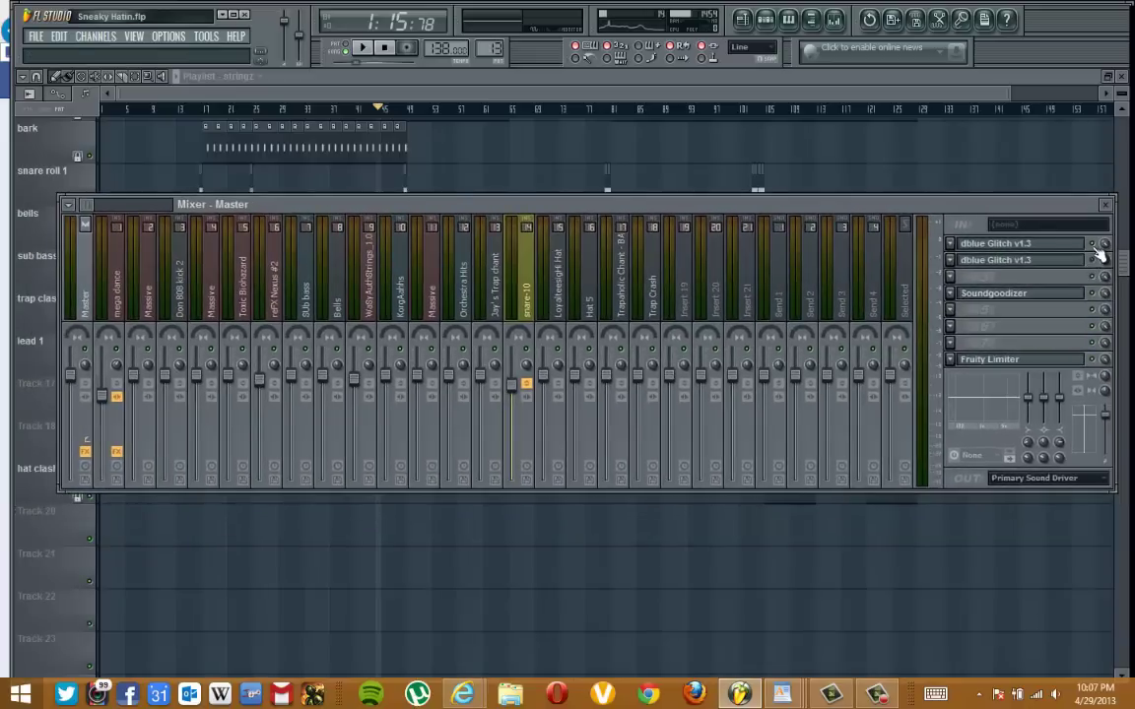
{"action": "left_click_drag", "start_coordinate": [962, 204], "coordinate": [918, 212]}
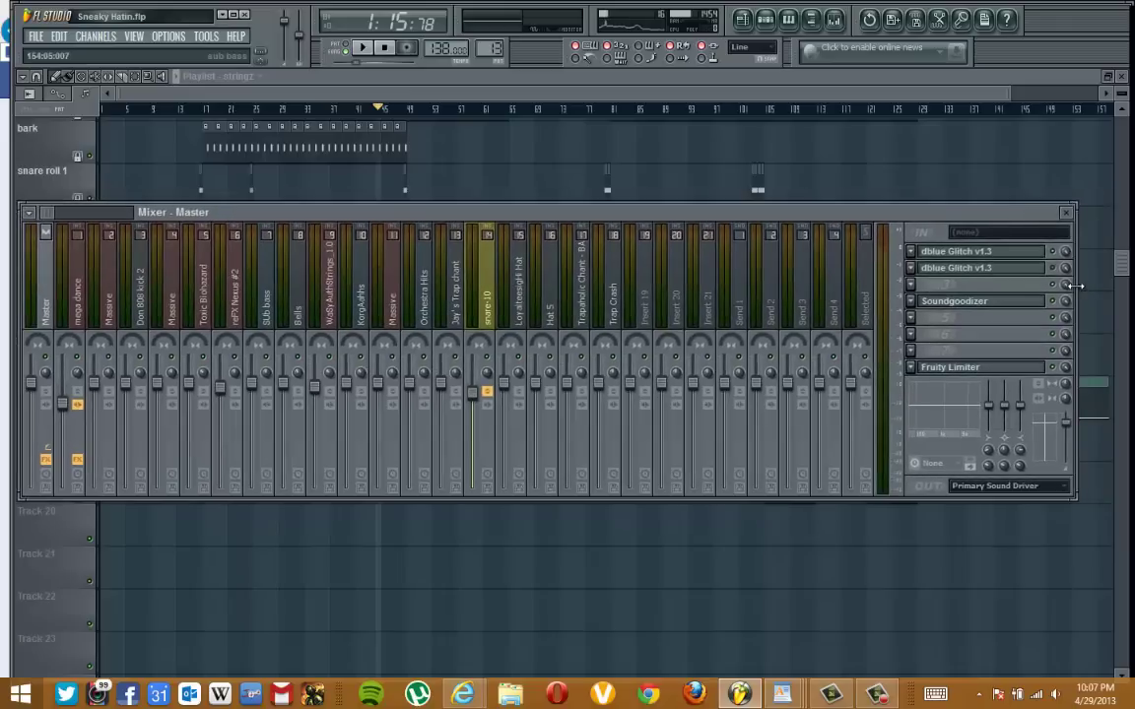
{"action": "left_click_drag", "start_coordinate": [1091, 288], "coordinate": [1097, 292]}
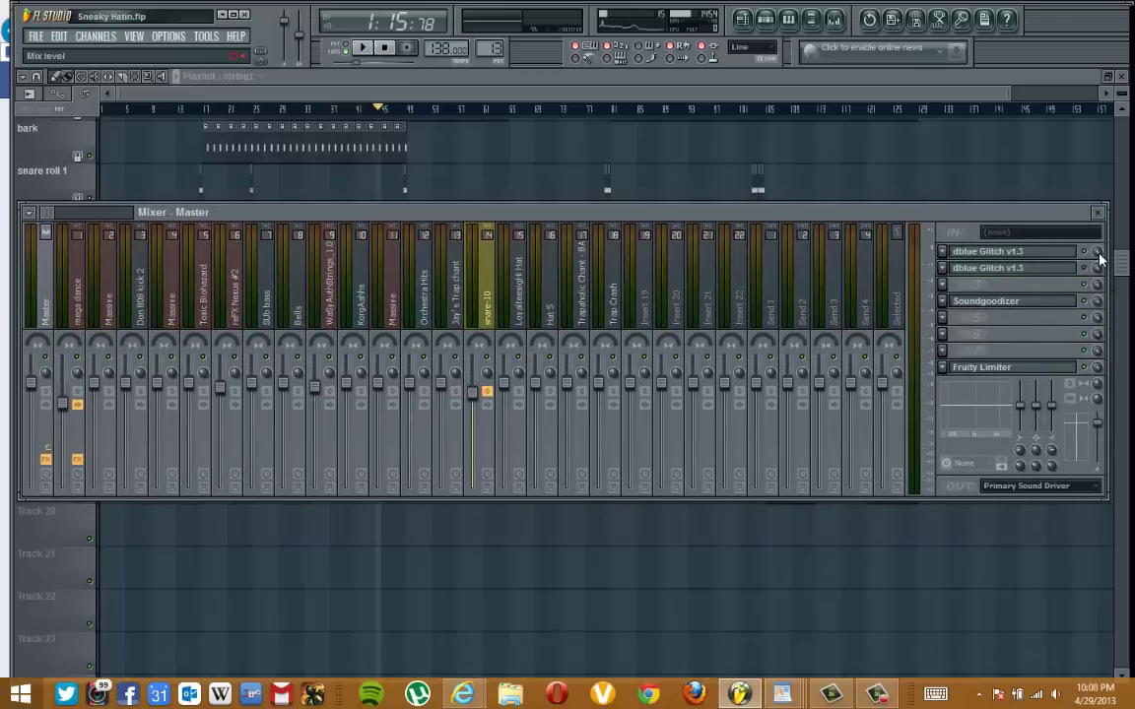
{"action": "right_click", "coordinate": [1098, 257]}
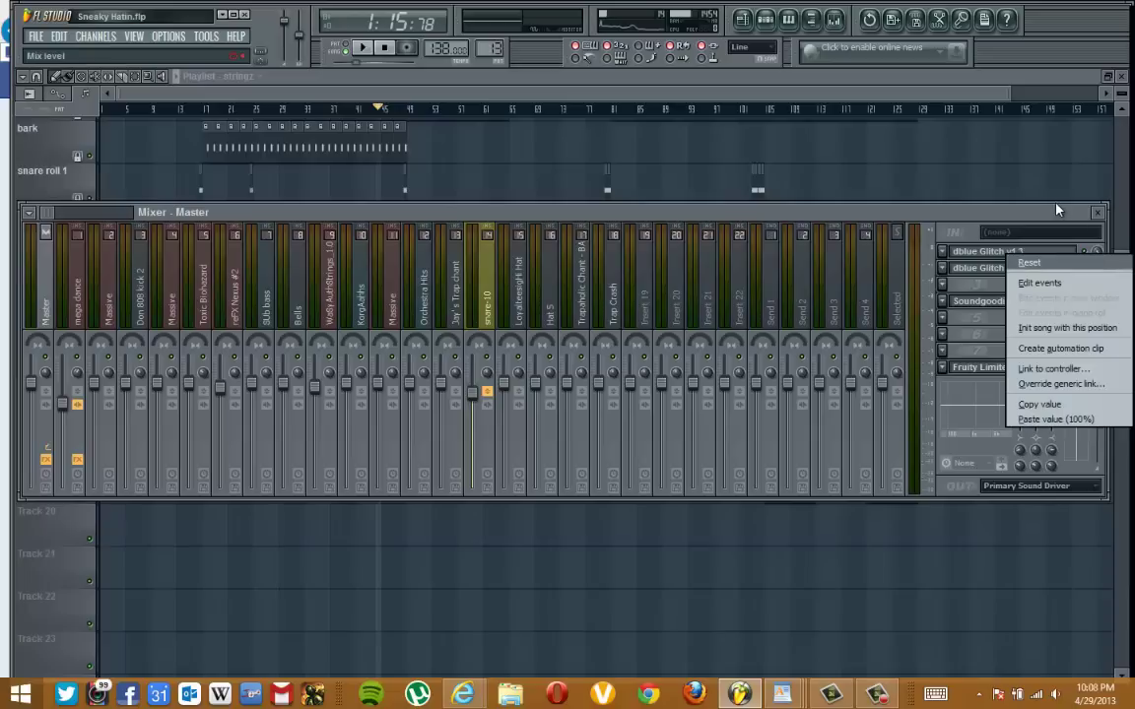
{"action": "right_click", "coordinate": [1100, 259]}
{"action": "right_click", "coordinate": [1101, 259]}
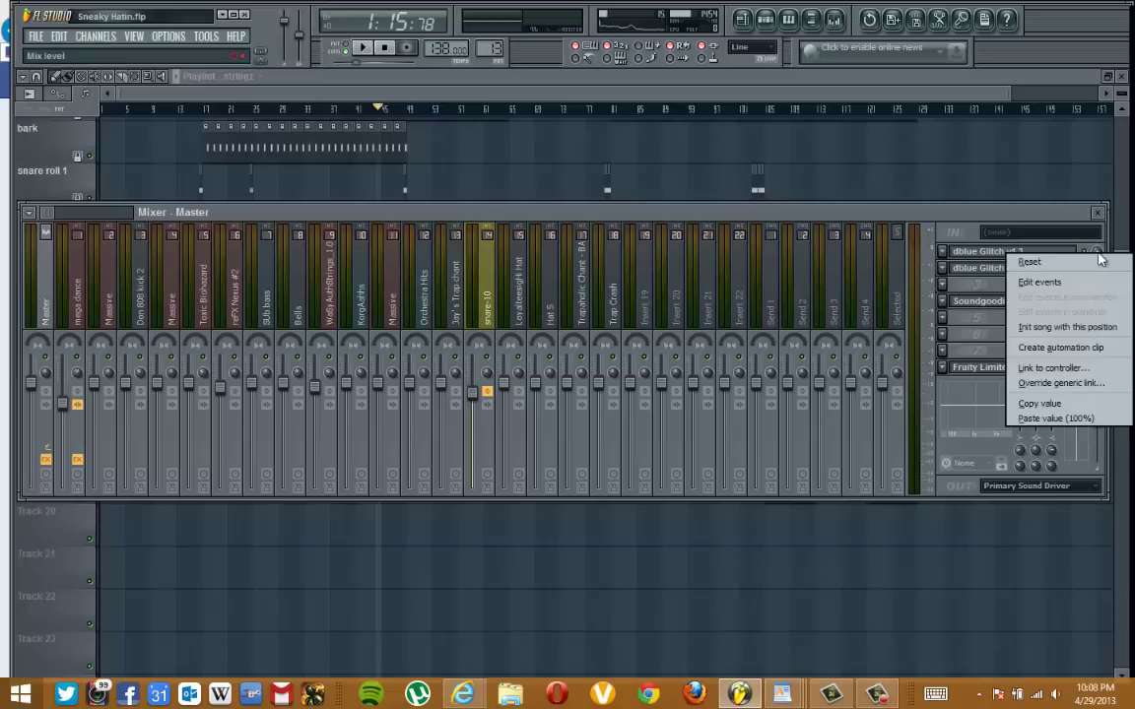
{"action": "left_click", "coordinate": [1084, 348]}
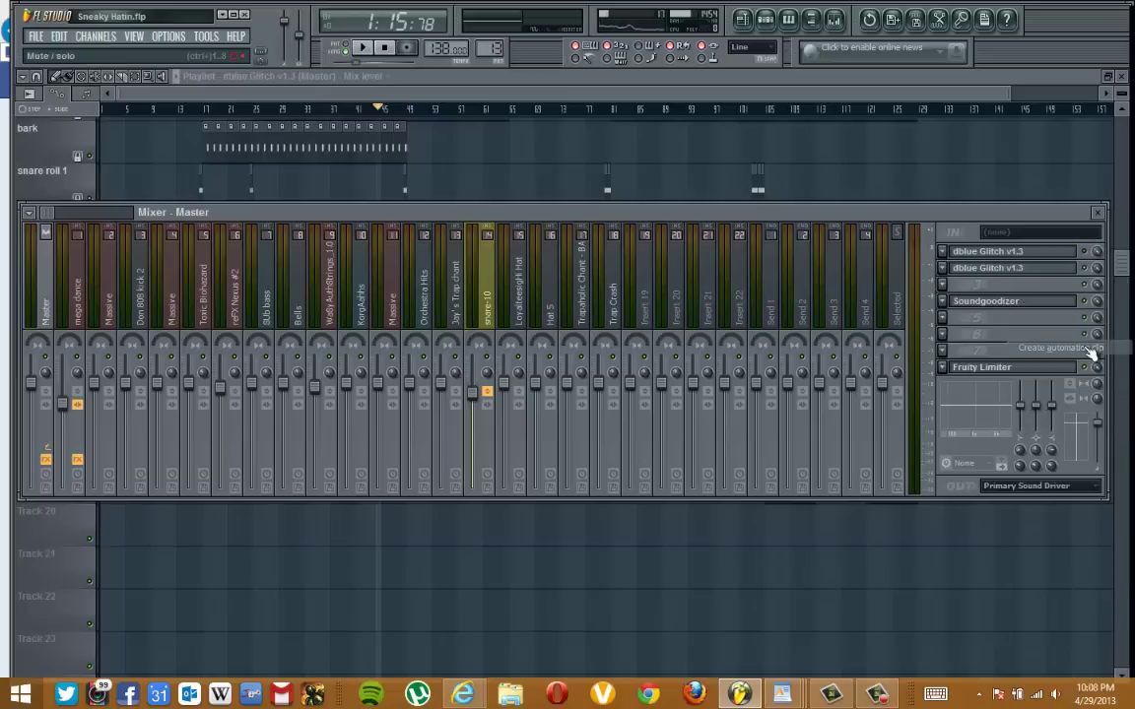
Move the mixer out of the way and delete the Glitch mix level envelope clip from the hat clash track
{"action": "left_click_drag", "start_coordinate": [867, 213], "coordinate": [849, 548]}
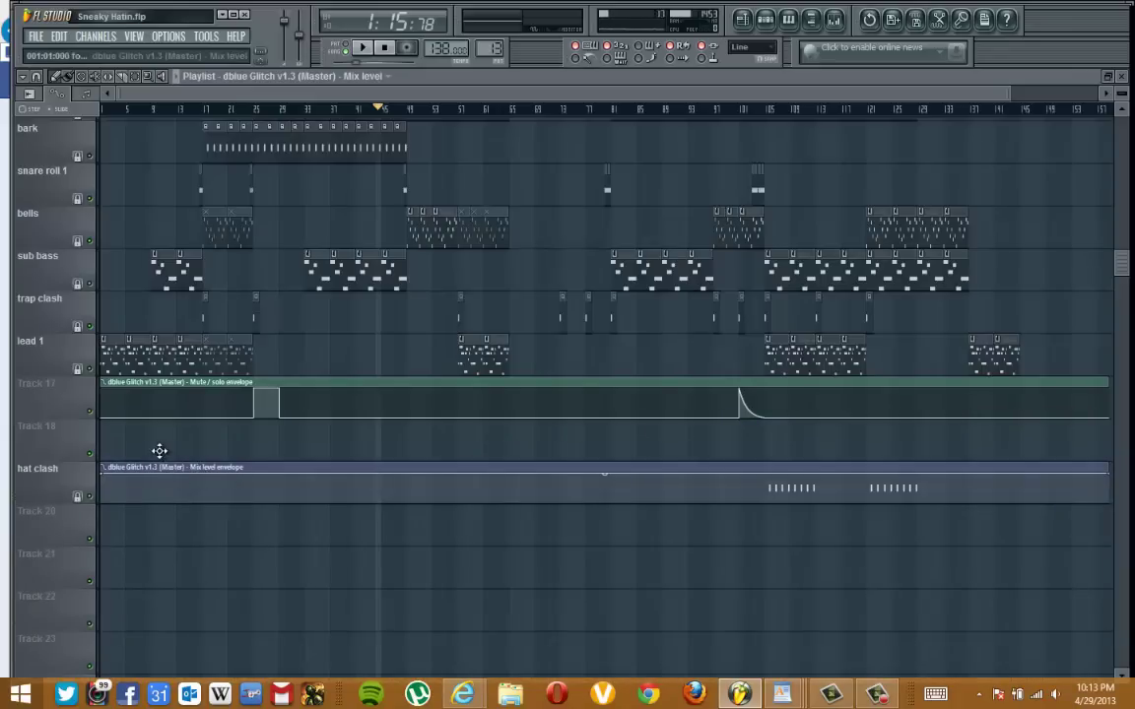
{"action": "right_click", "coordinate": [114, 473]}
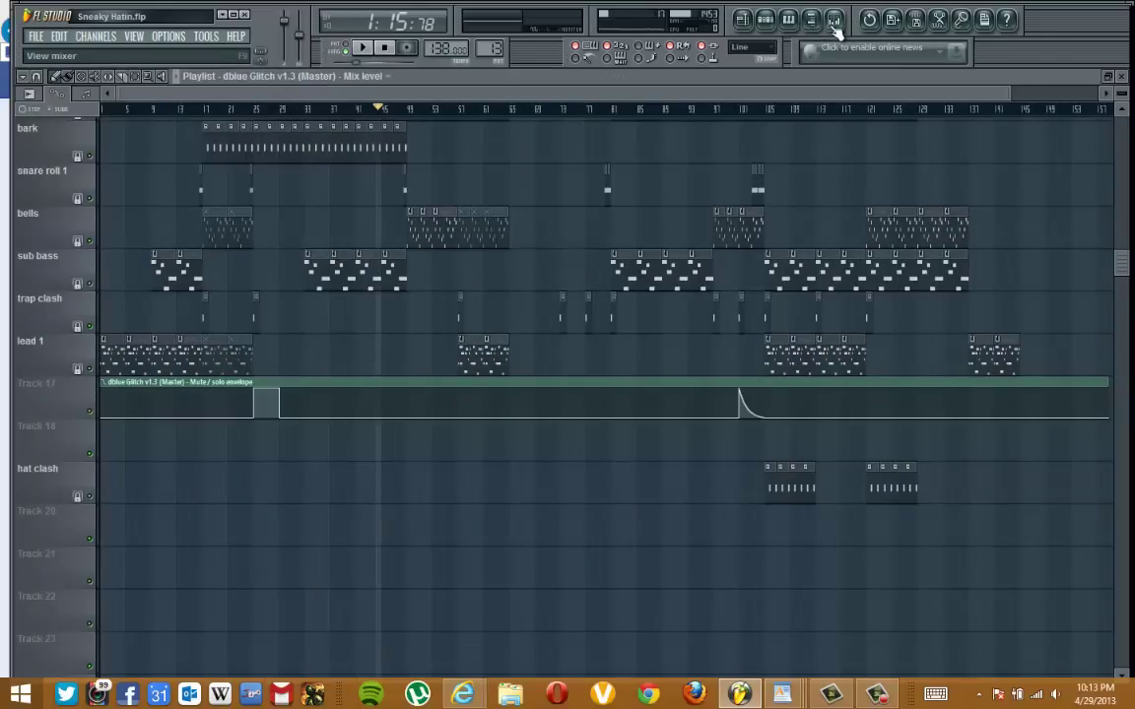
Create an automation clip for the mute/solo switch of the dblue Glitch v1.3 in Master slot 1
{"action": "left_click", "coordinate": [835, 21]}
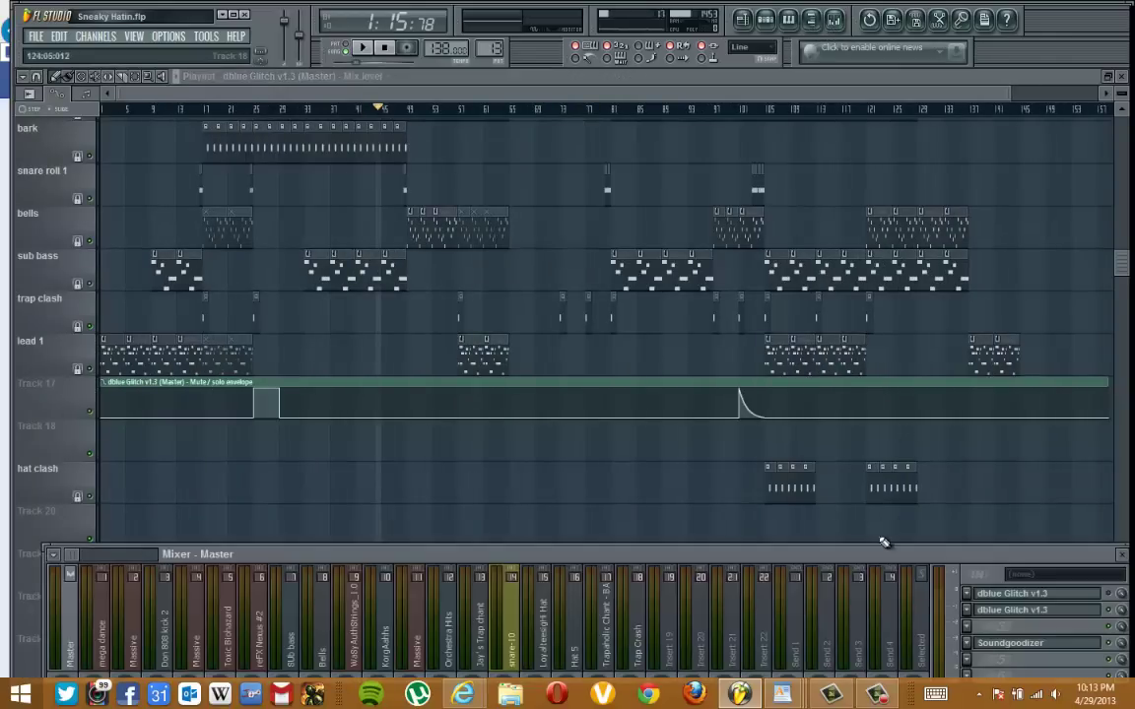
{"action": "left_click_drag", "start_coordinate": [875, 562], "coordinate": [853, 369]}
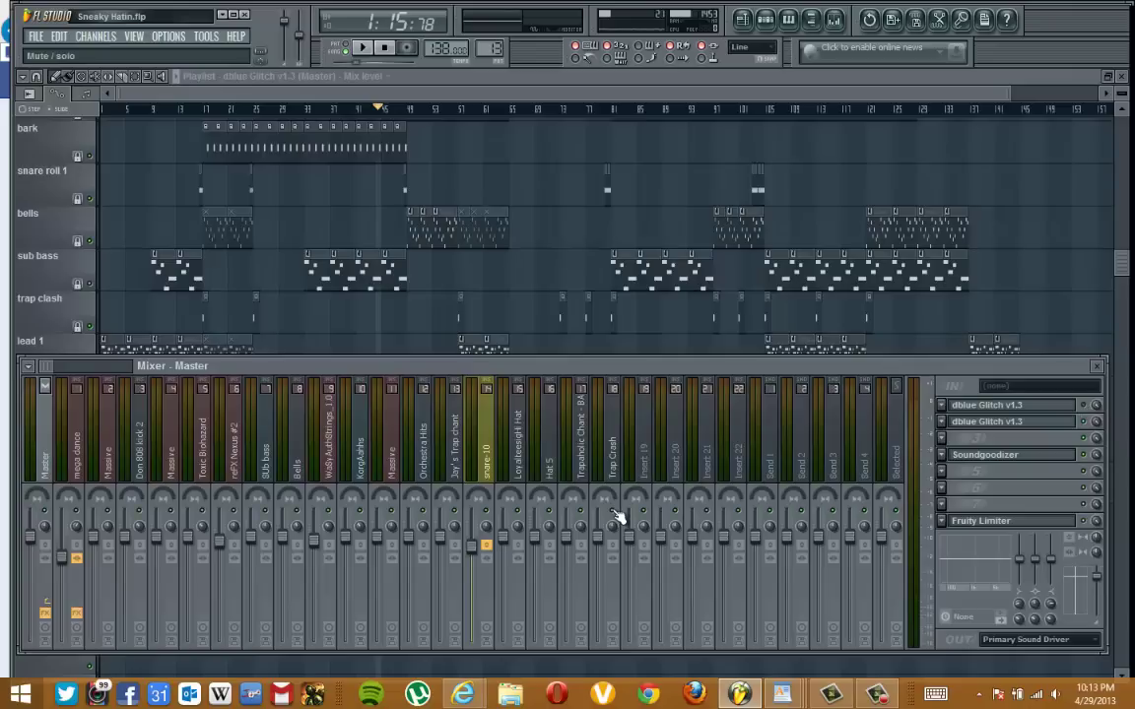
{"action": "right_click", "coordinate": [1089, 408]}
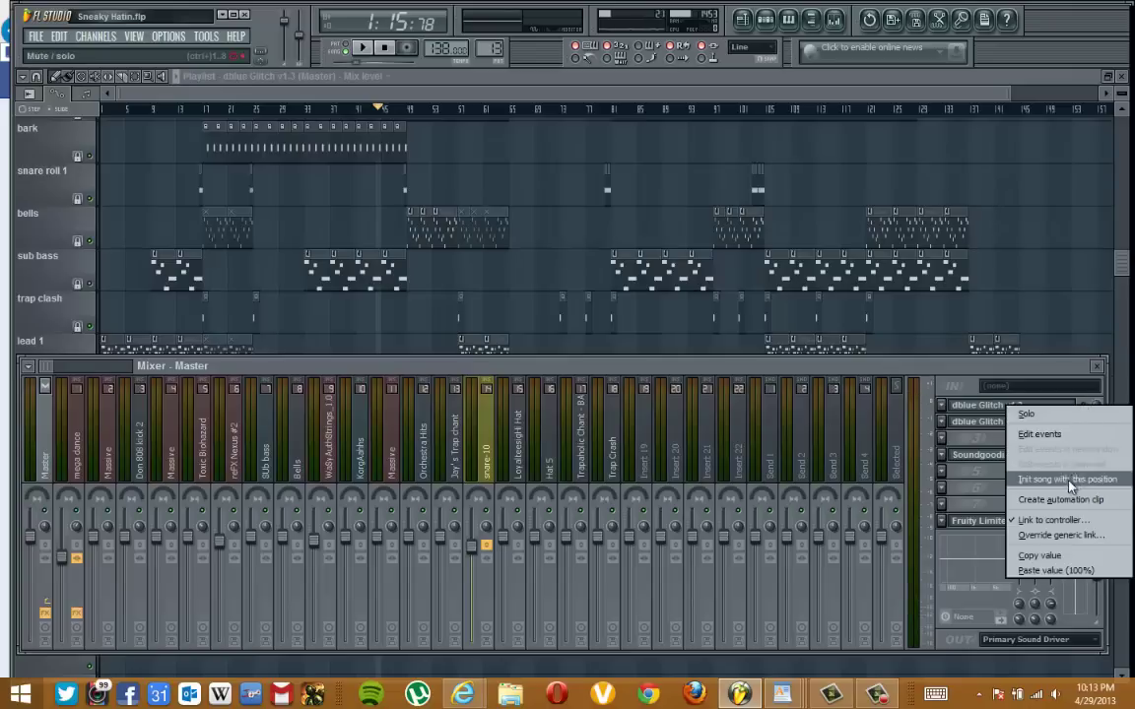
{"action": "left_click", "coordinate": [978, 437]}
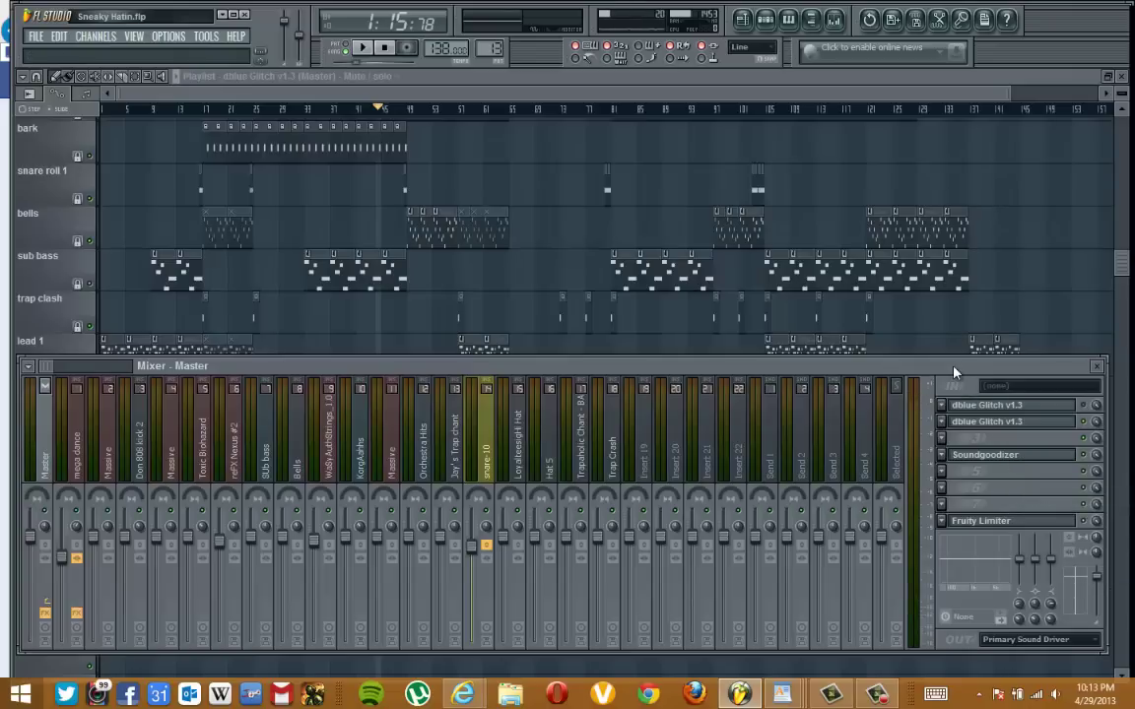
Delete the duplicate Glitch mute/solo envelope clip from Track 18 and its green dblue Glitch channel at the end of the channel list
{"action": "left_click_drag", "start_coordinate": [953, 365], "coordinate": [961, 576]}
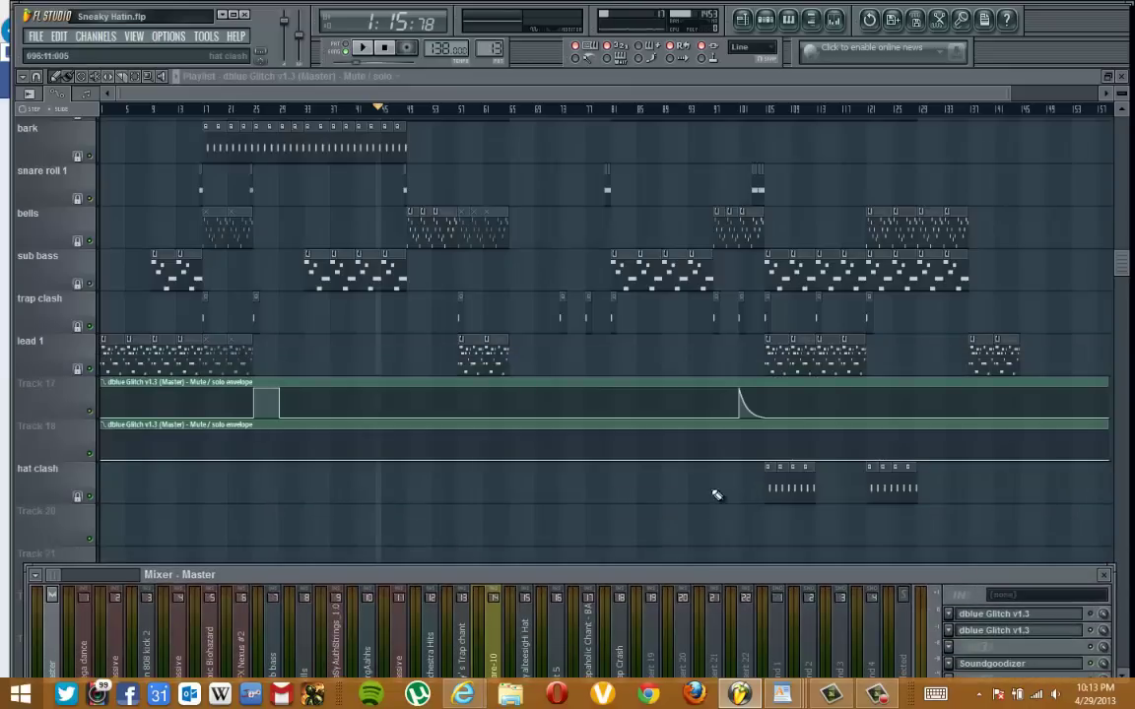
{"action": "right_click", "coordinate": [151, 428]}
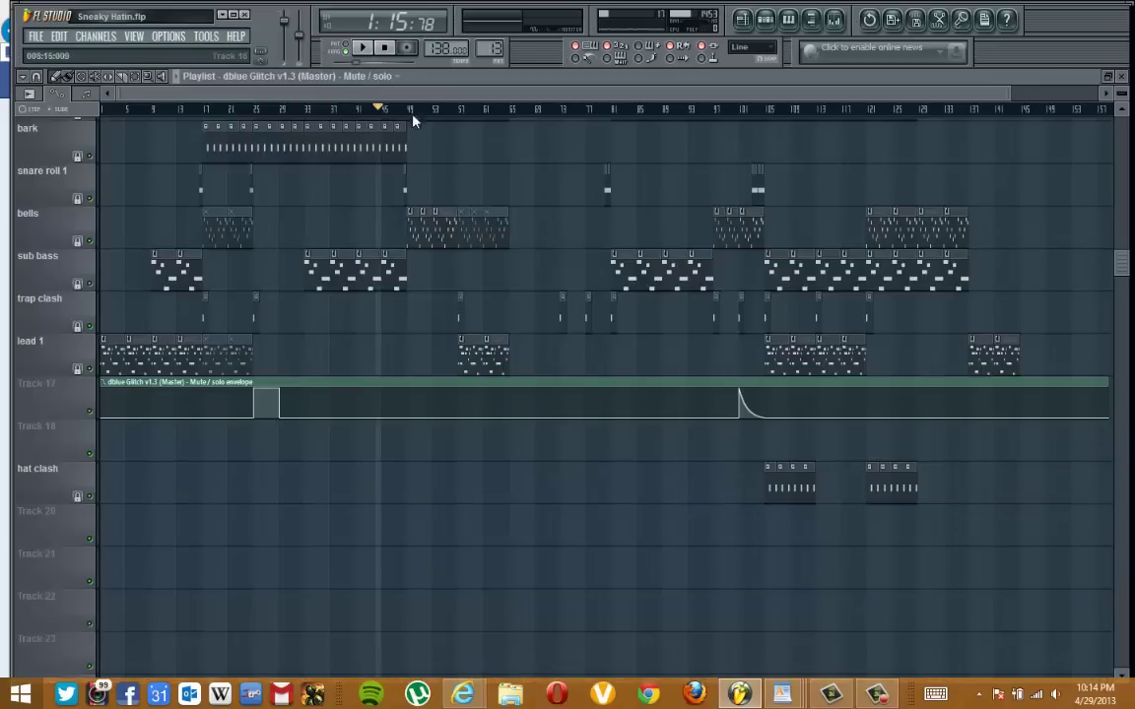
{"action": "left_click", "coordinate": [748, 22]}
{"action": "left_click", "coordinate": [760, 86]}
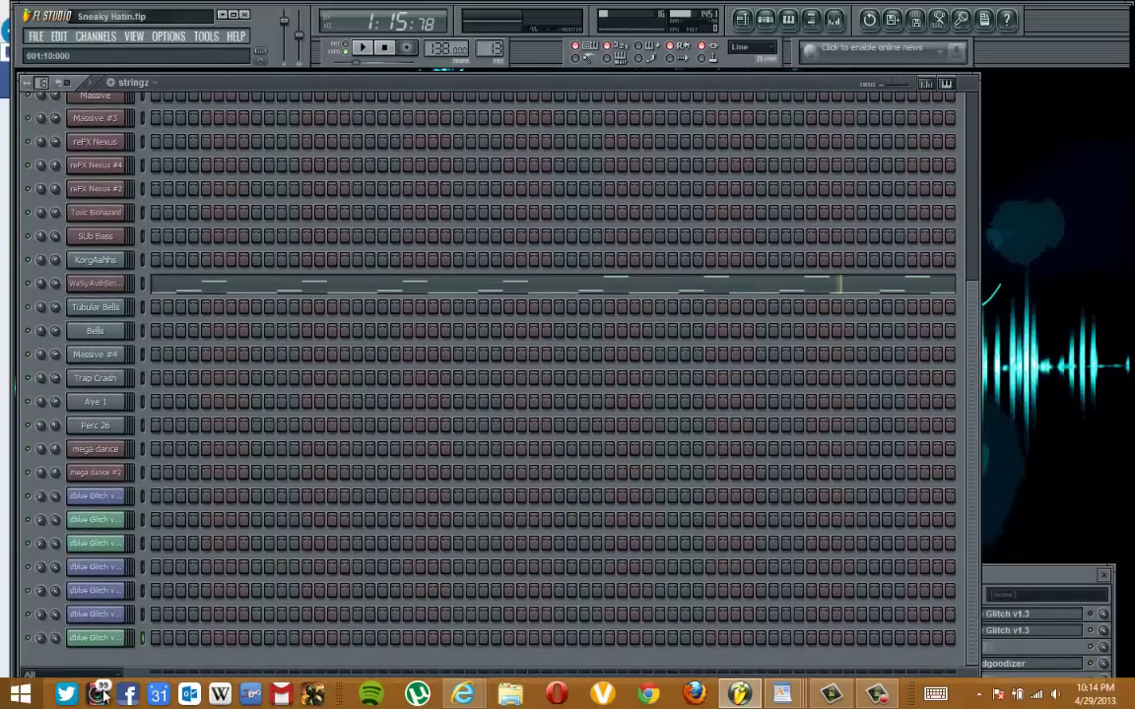
{"action": "right_click", "coordinate": [93, 571]}
{"action": "left_click", "coordinate": [150, 660]}
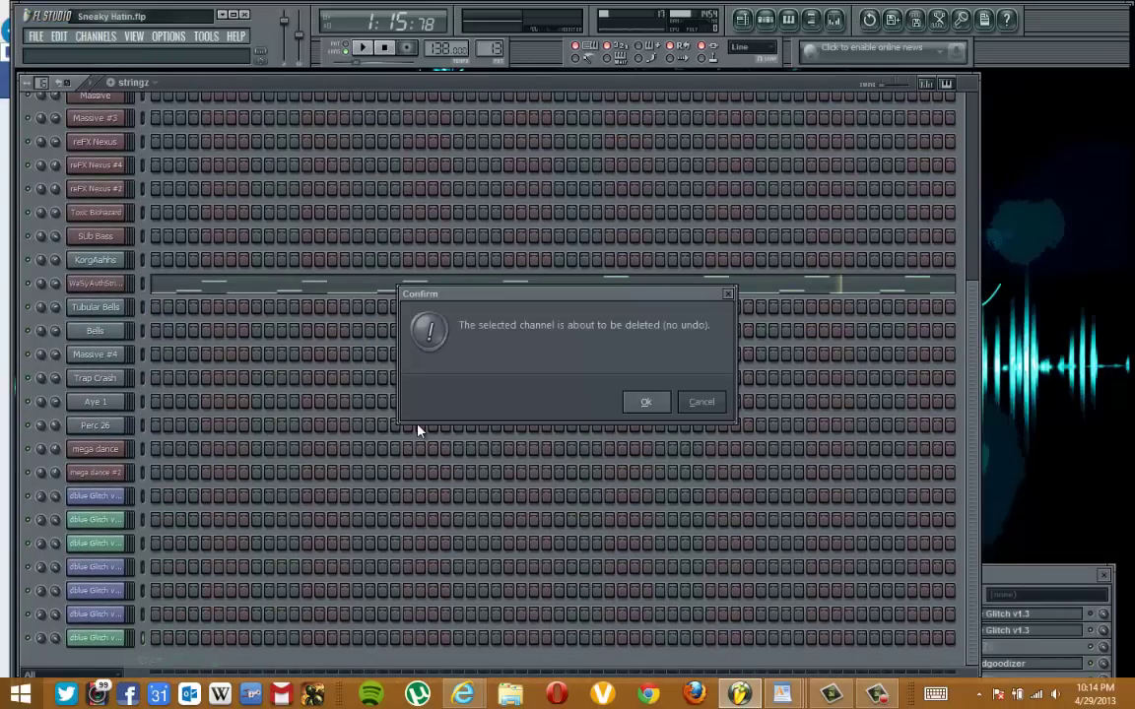
{"action": "left_click", "coordinate": [648, 403]}
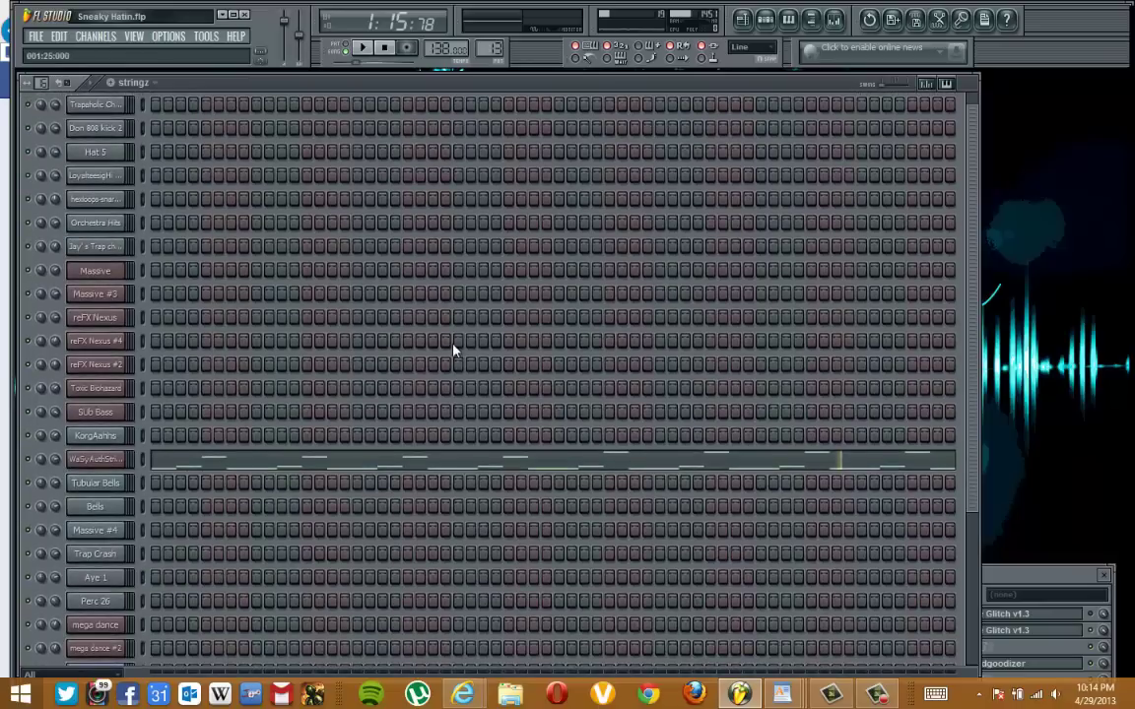
{"action": "left_click_drag", "start_coordinate": [971, 405], "coordinate": [970, 515]}
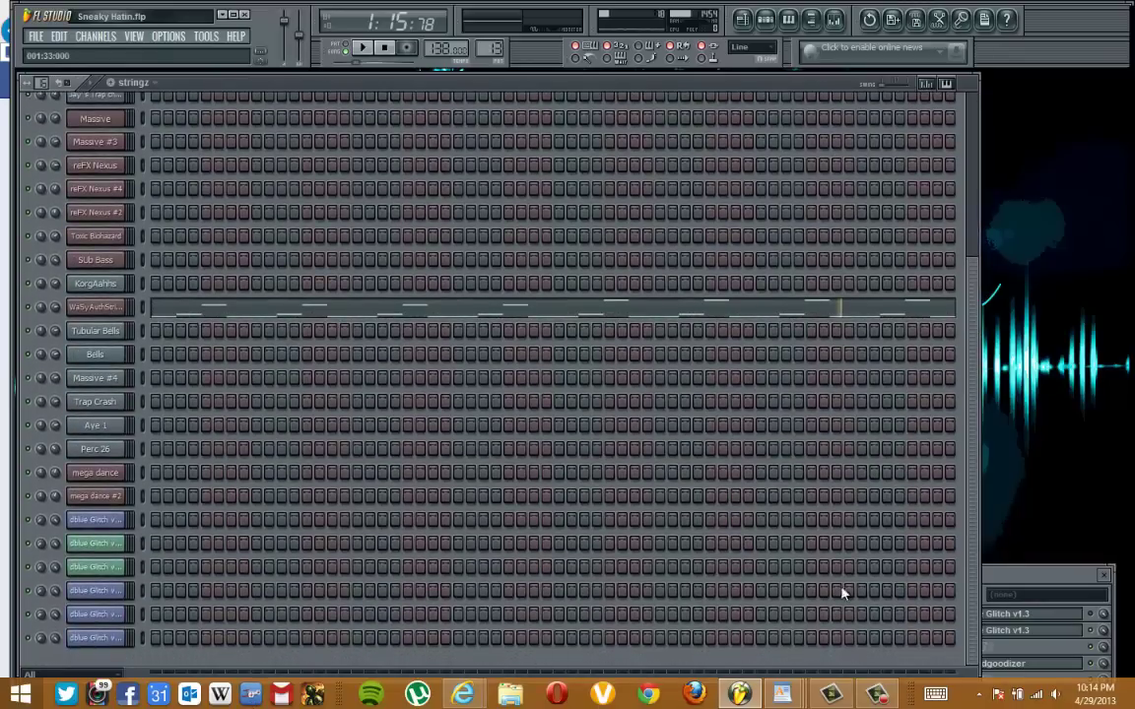
Hide the mixer and the channel list and return to the playlist showing the Track 17 Glitch automation clip
{"action": "left_click", "coordinate": [1037, 583]}
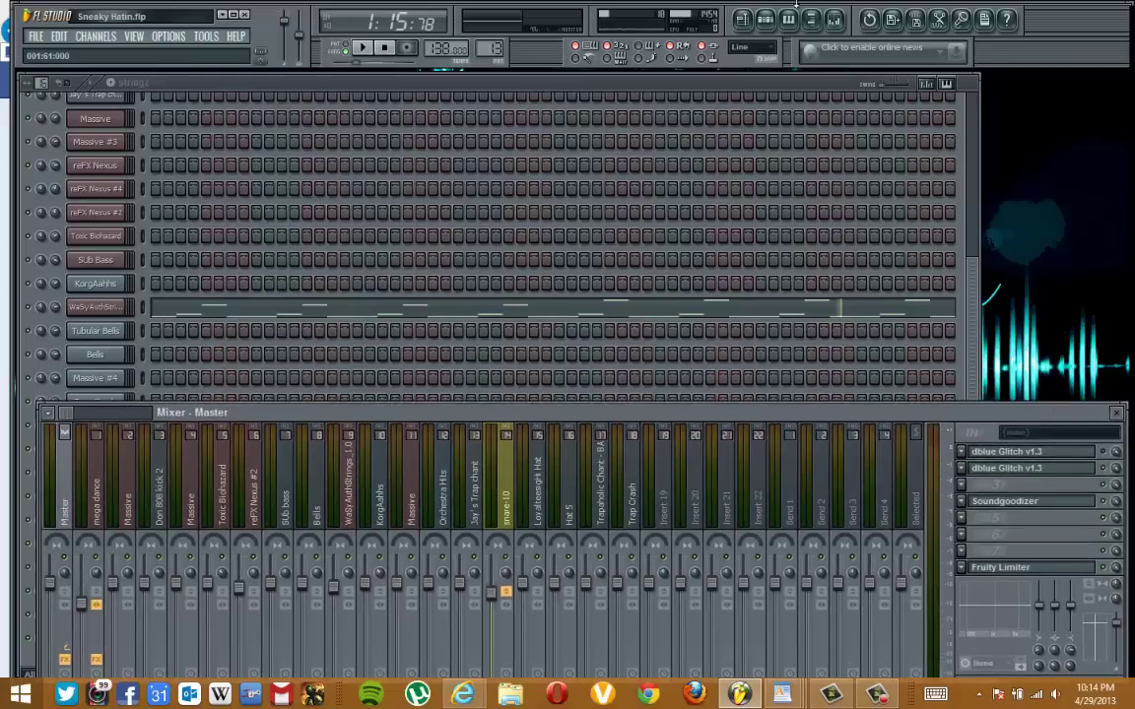
{"action": "left_click", "coordinate": [766, 20]}
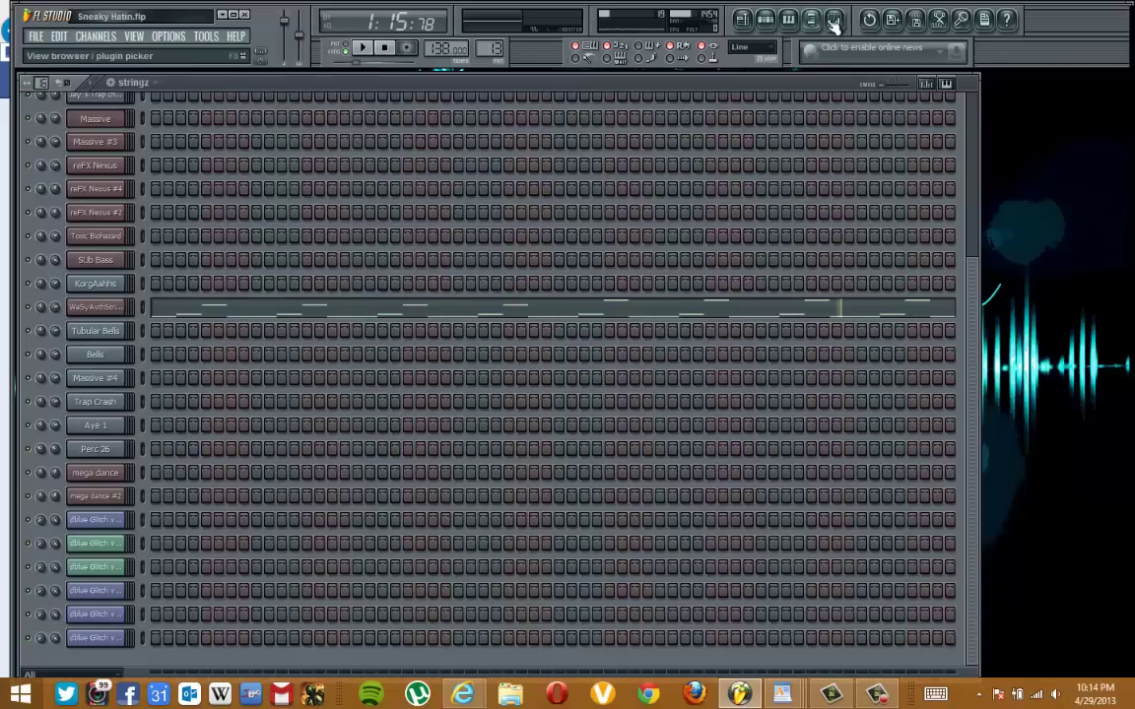
{"action": "left_click", "coordinate": [837, 20]}
{"action": "key", "text": "F5"}
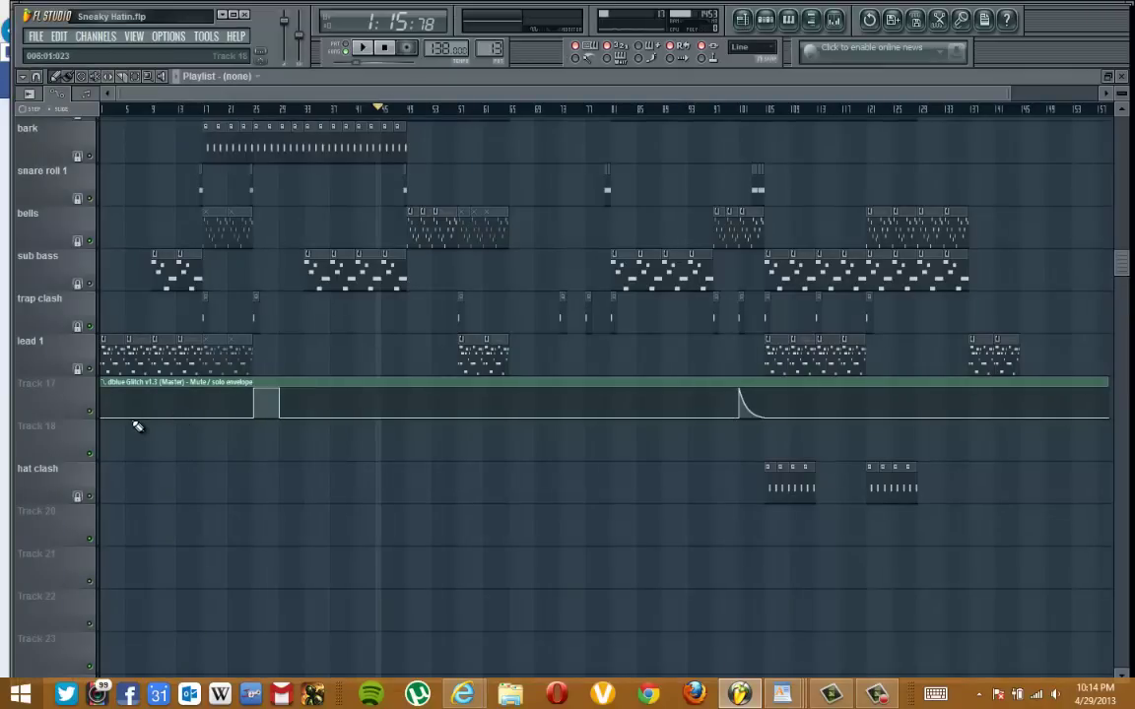
Show the mixer below the Track 17 clip, open dblue Glitch v1.3 from the Master track, and move its window below the clip
{"action": "left_click", "coordinate": [838, 25]}
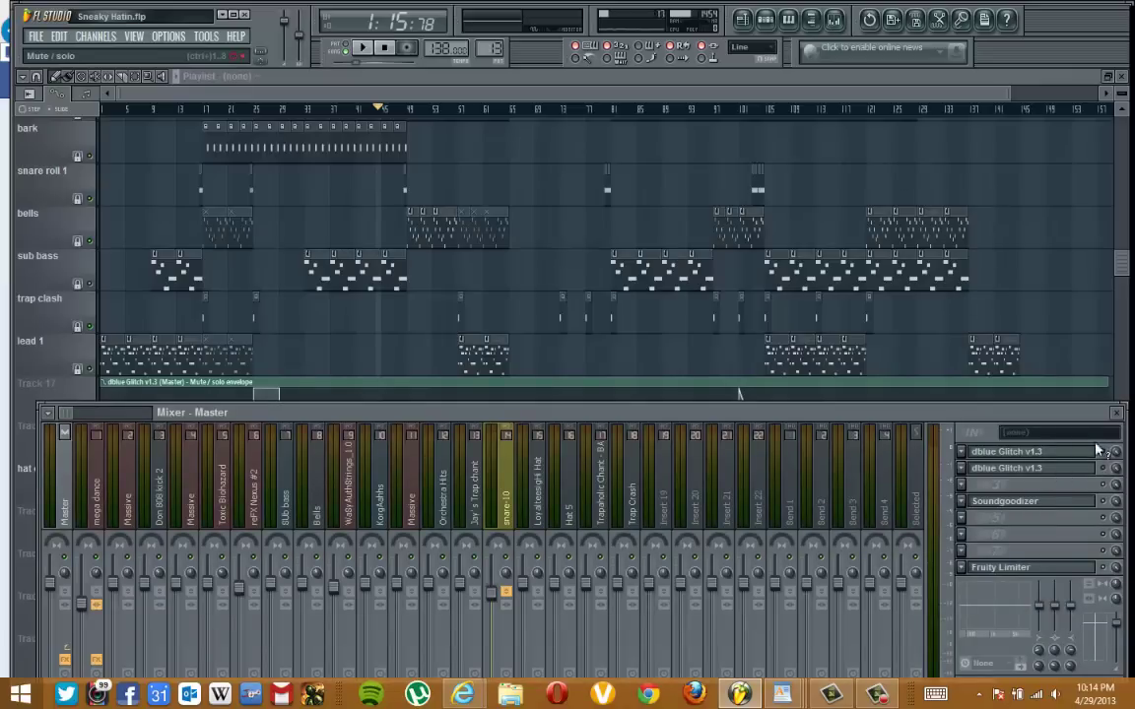
{"action": "left_click_drag", "start_coordinate": [1055, 424], "coordinate": [1047, 588]}
{"action": "mouse_move", "coordinate": [292, 410]}
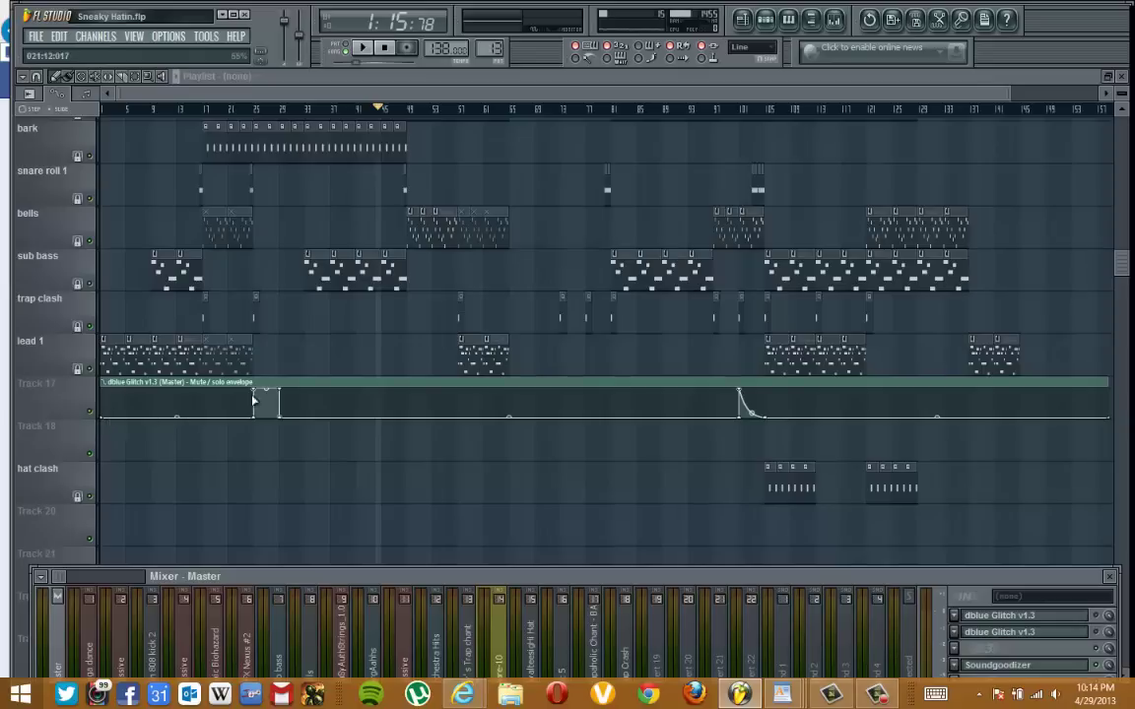
{"action": "left_click", "coordinate": [1042, 627]}
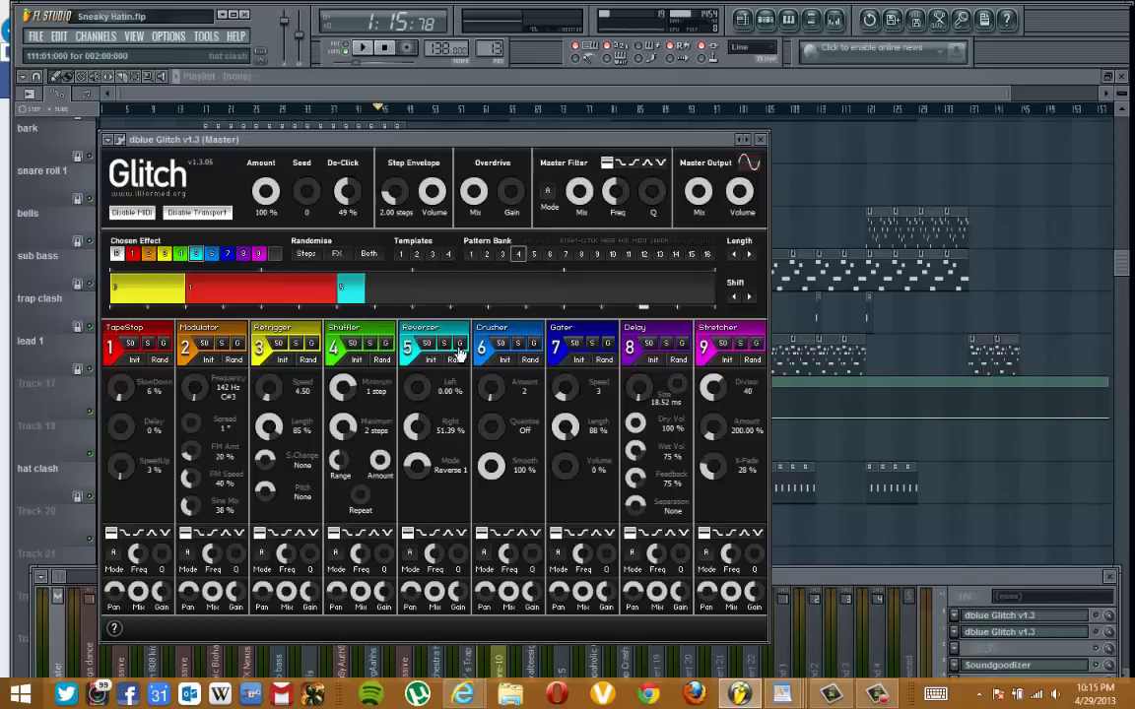
{"action": "left_click_drag", "start_coordinate": [338, 136], "coordinate": [347, 444]}
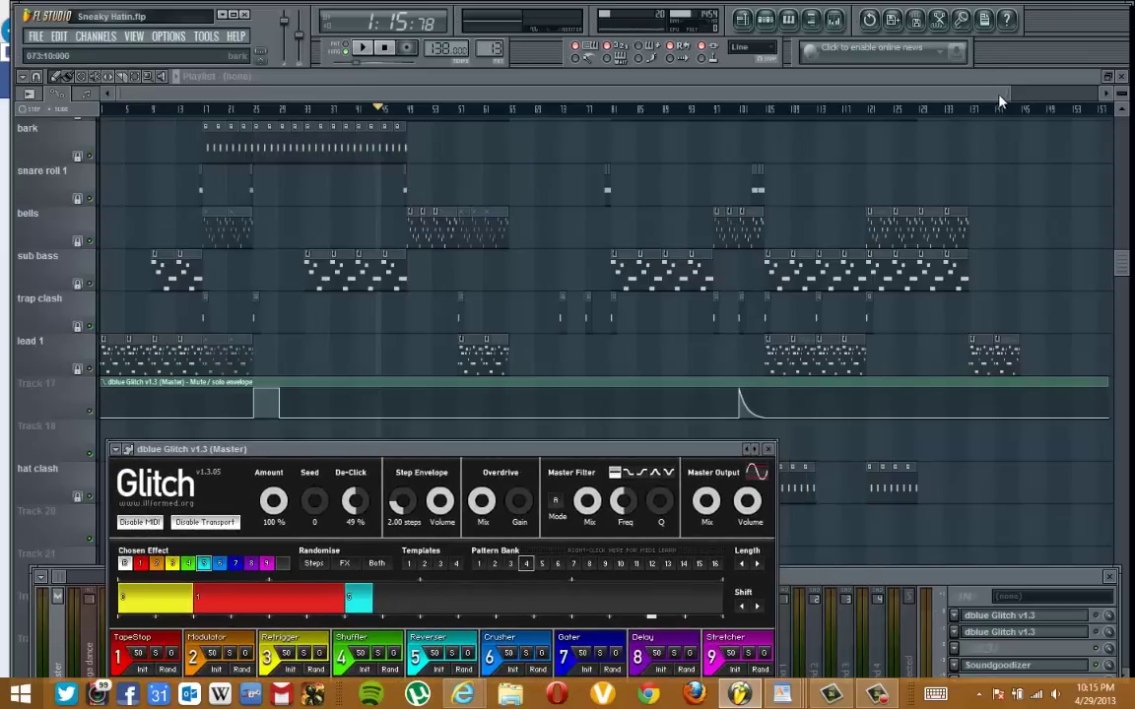
Try a ramped start on the raised block at bar 25 of the Track 17 Glitch mute/solo envelope and restore its square shape
{"action": "left_click_drag", "start_coordinate": [1007, 92], "coordinate": [557, 93]}
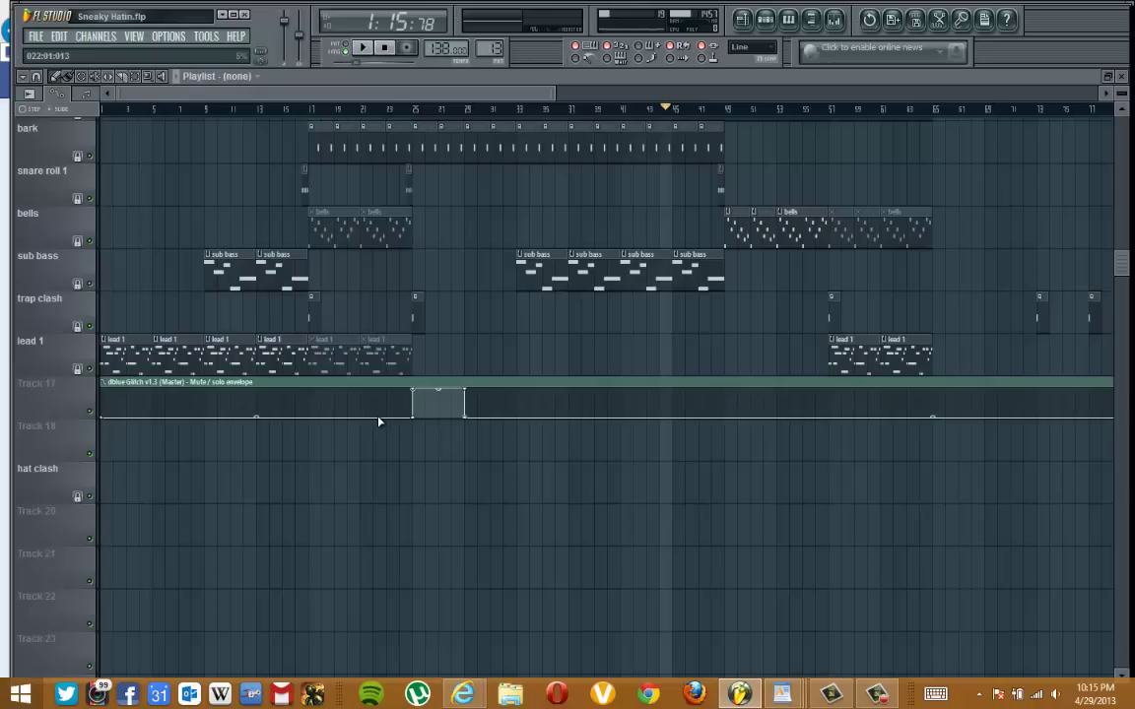
{"action": "left_click_drag", "start_coordinate": [417, 393], "coordinate": [434, 426]}
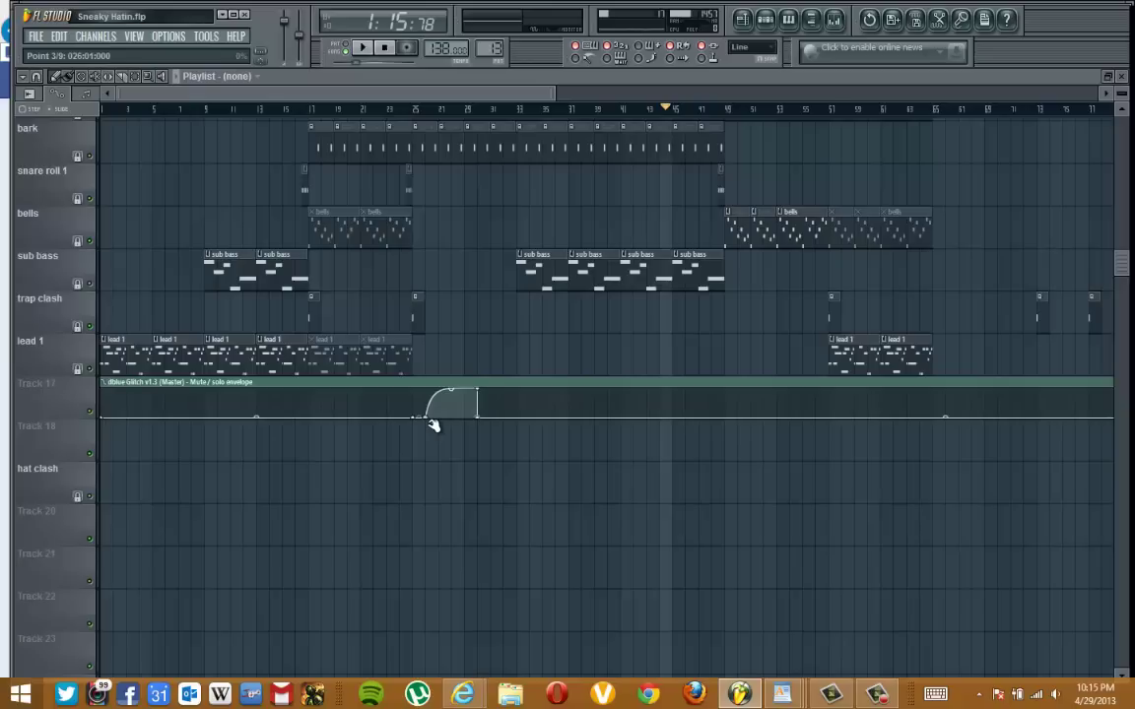
{"action": "left_click", "coordinate": [430, 418]}
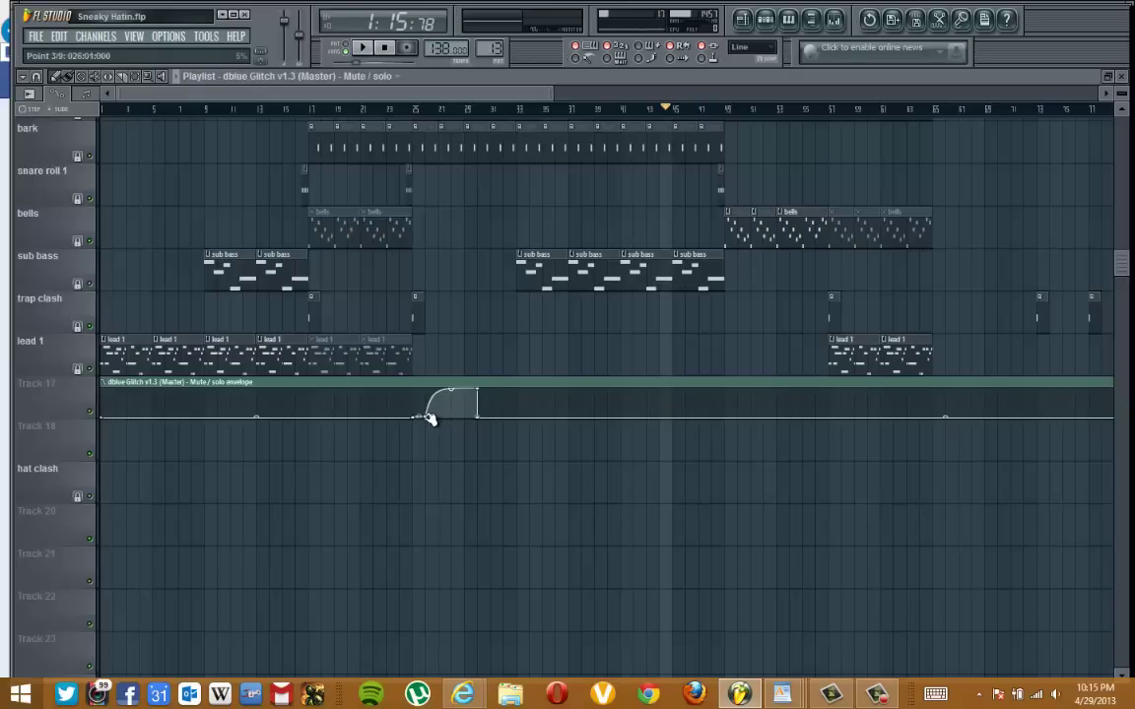
{"action": "right_click", "coordinate": [430, 418]}
{"action": "left_click", "coordinate": [448, 440]}
{"action": "left_click_drag", "start_coordinate": [430, 395], "coordinate": [375, 312]}
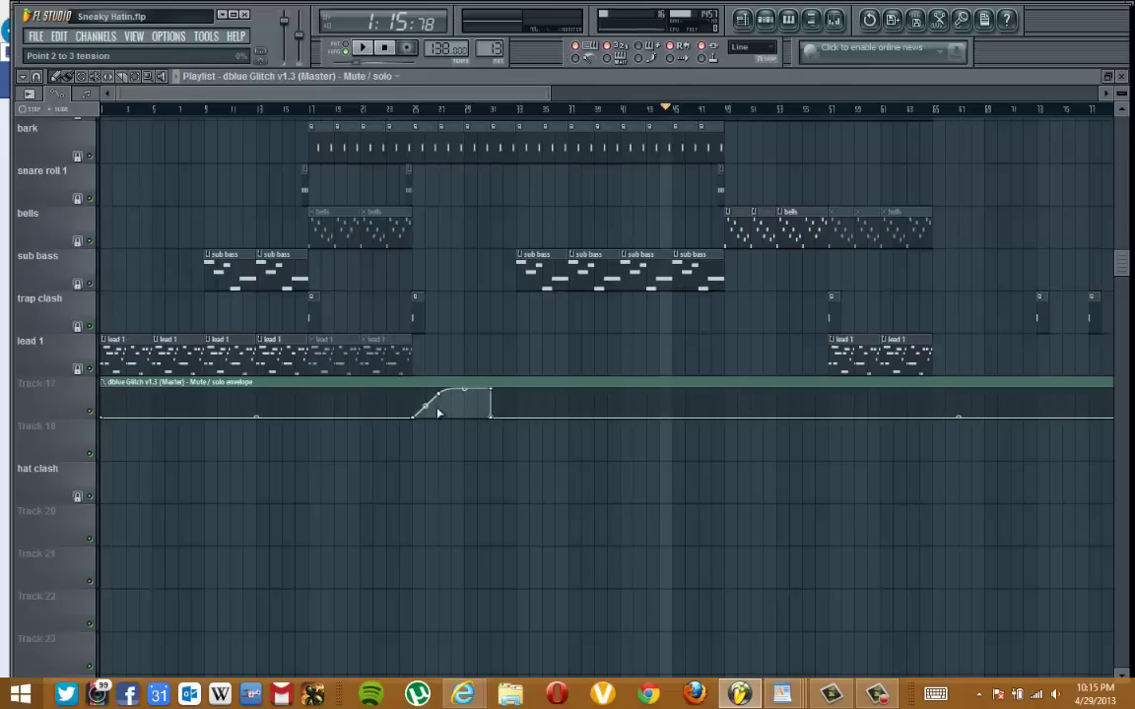
{"action": "left_click_drag", "start_coordinate": [439, 389], "coordinate": [413, 383]}
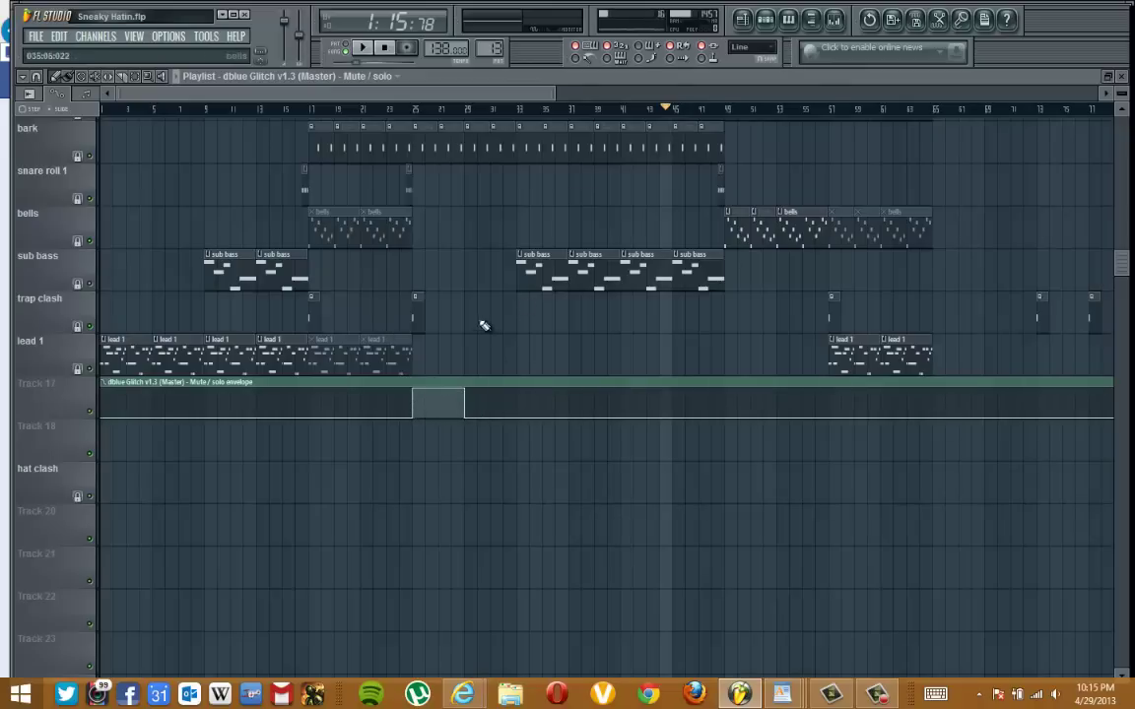
Play the song from bar 25 through the raised part of the Glitch mute/solo envelope and stop playback
{"action": "left_click", "coordinate": [417, 110]}
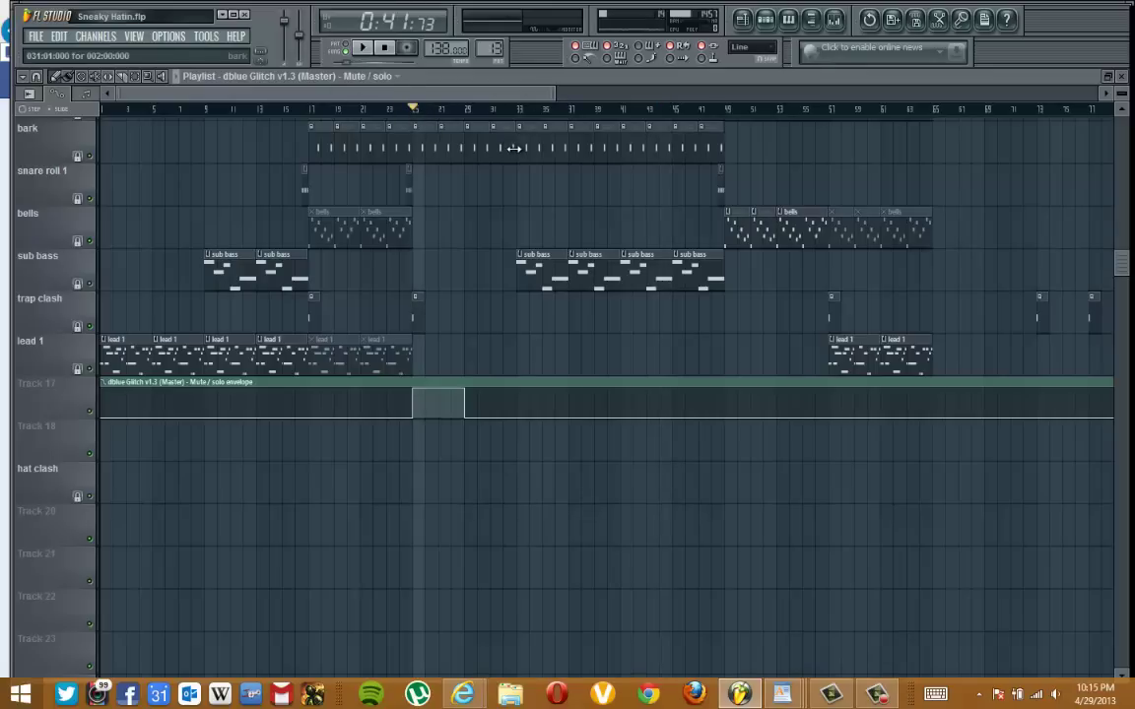
{"action": "key", "text": "space"}
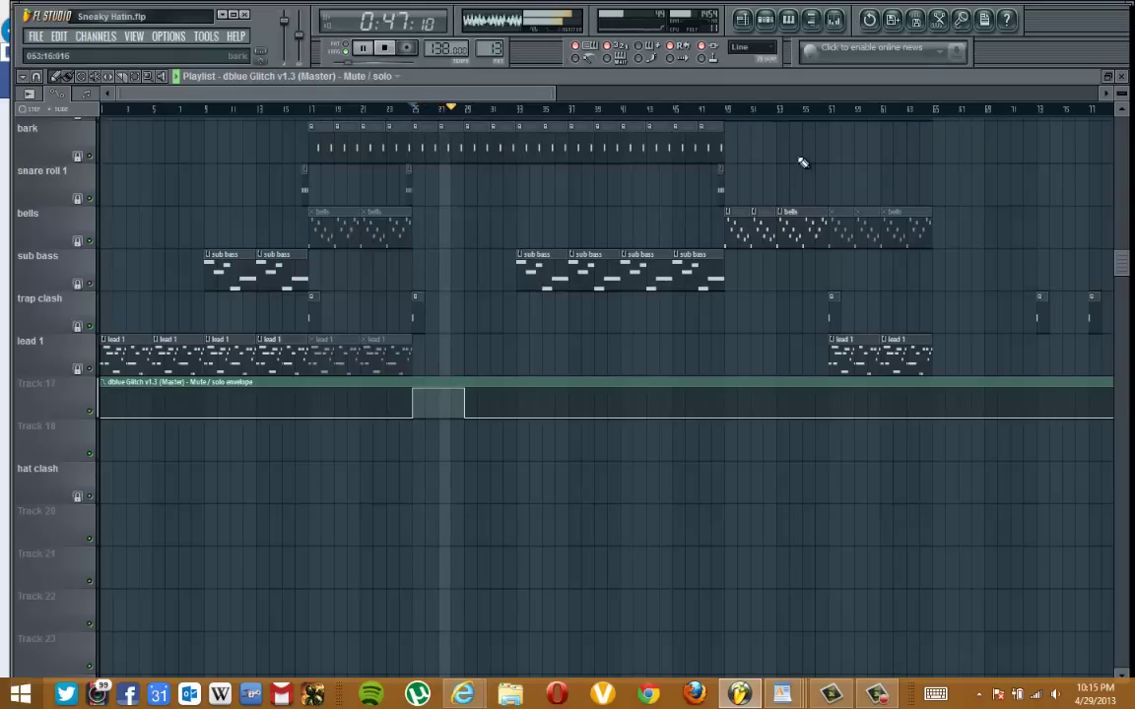
{"action": "scroll", "coordinate": [37, 164], "scroll_direction": "down", "scroll_amount": 3}
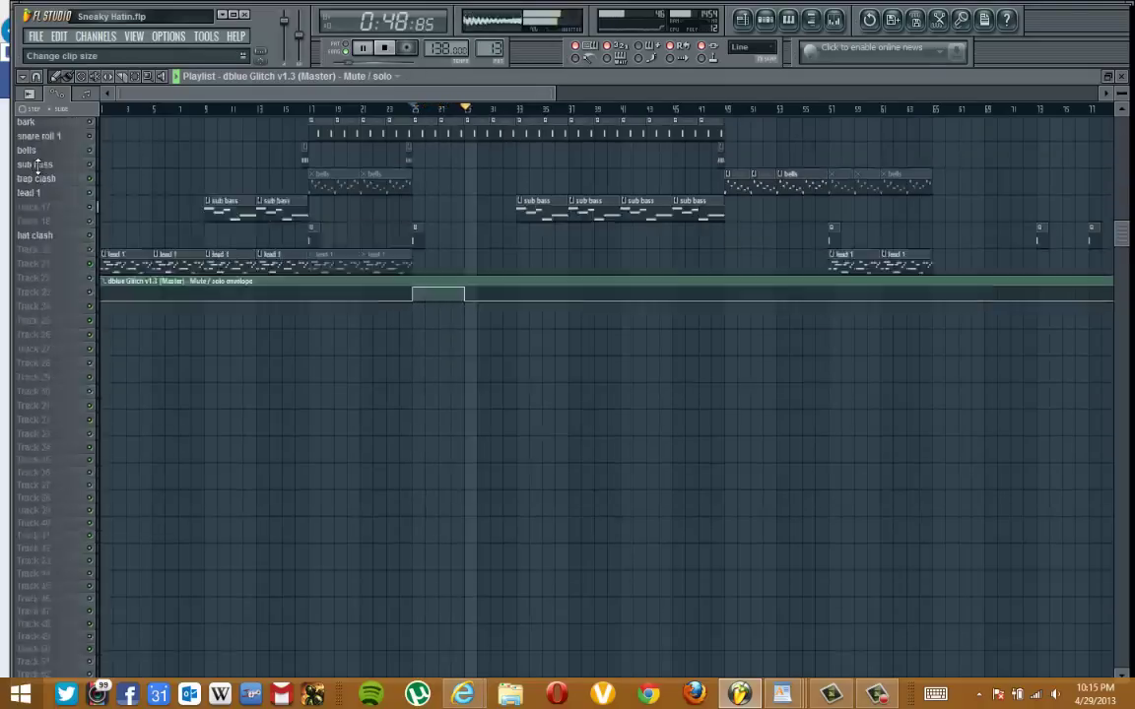
{"action": "key", "text": "space"}
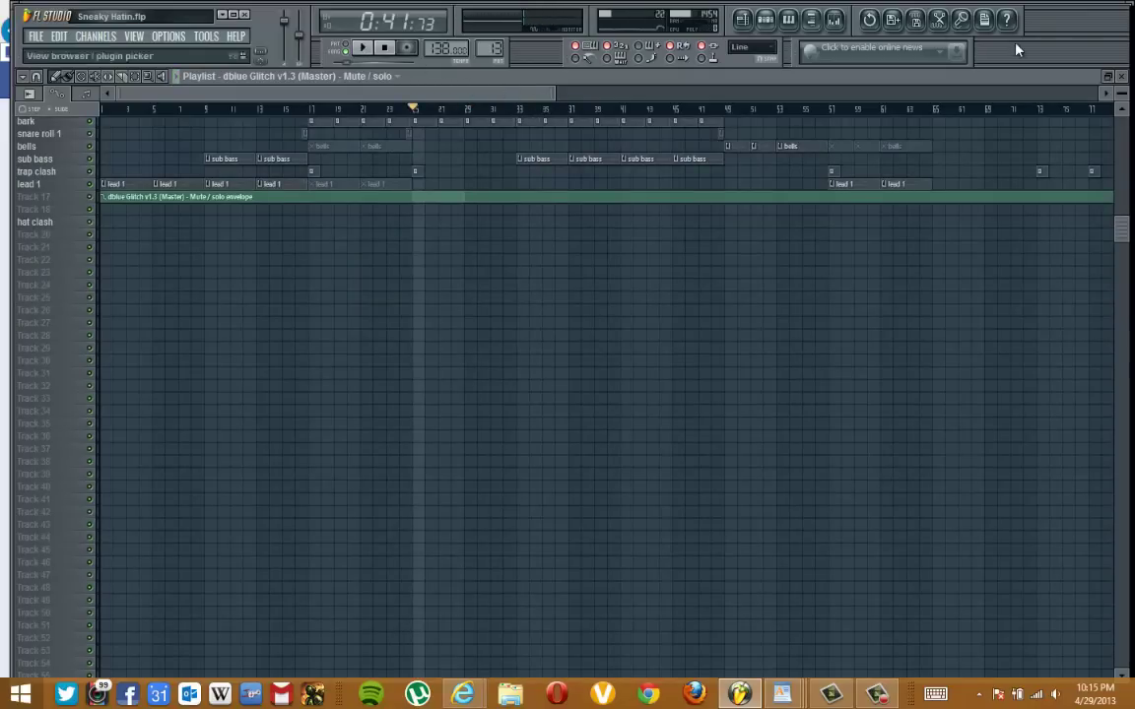
Close the playlist, move the mixer up, and inspect the automation options for the mute/solo switch of dblue Glitch v1.3 in Master slot 1
{"action": "left_click", "coordinate": [1121, 79]}
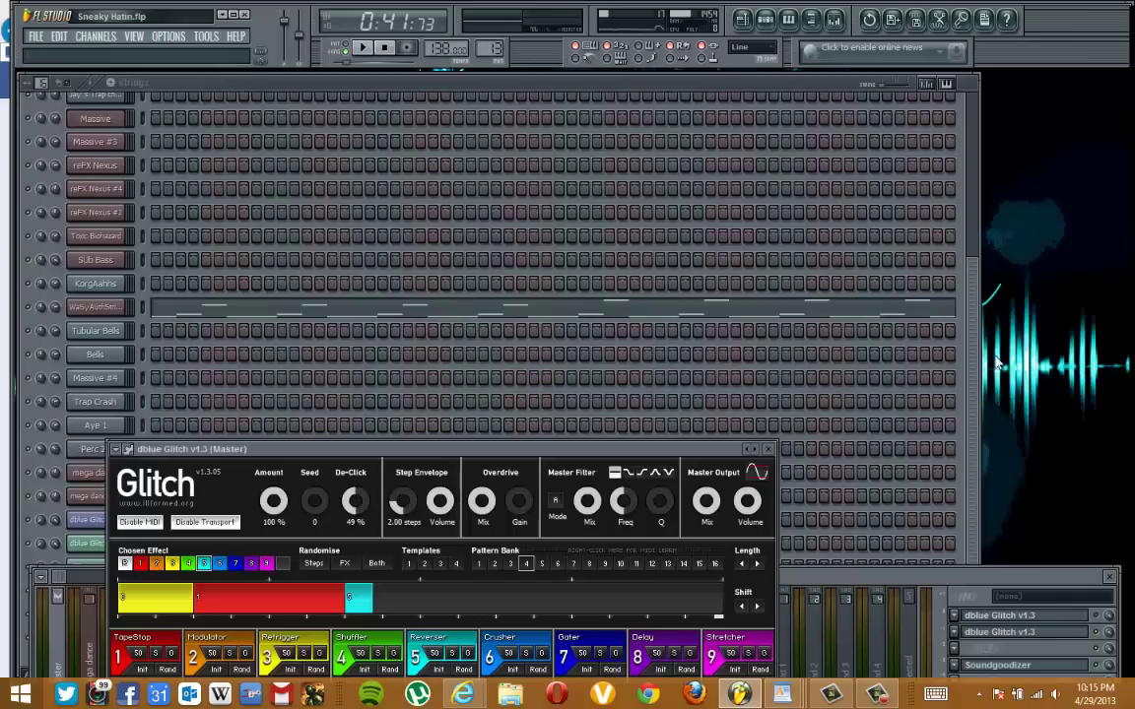
{"action": "left_click_drag", "start_coordinate": [993, 583], "coordinate": [1016, 185]}
{"action": "left_click_drag", "start_coordinate": [1104, 177], "coordinate": [1084, 178]}
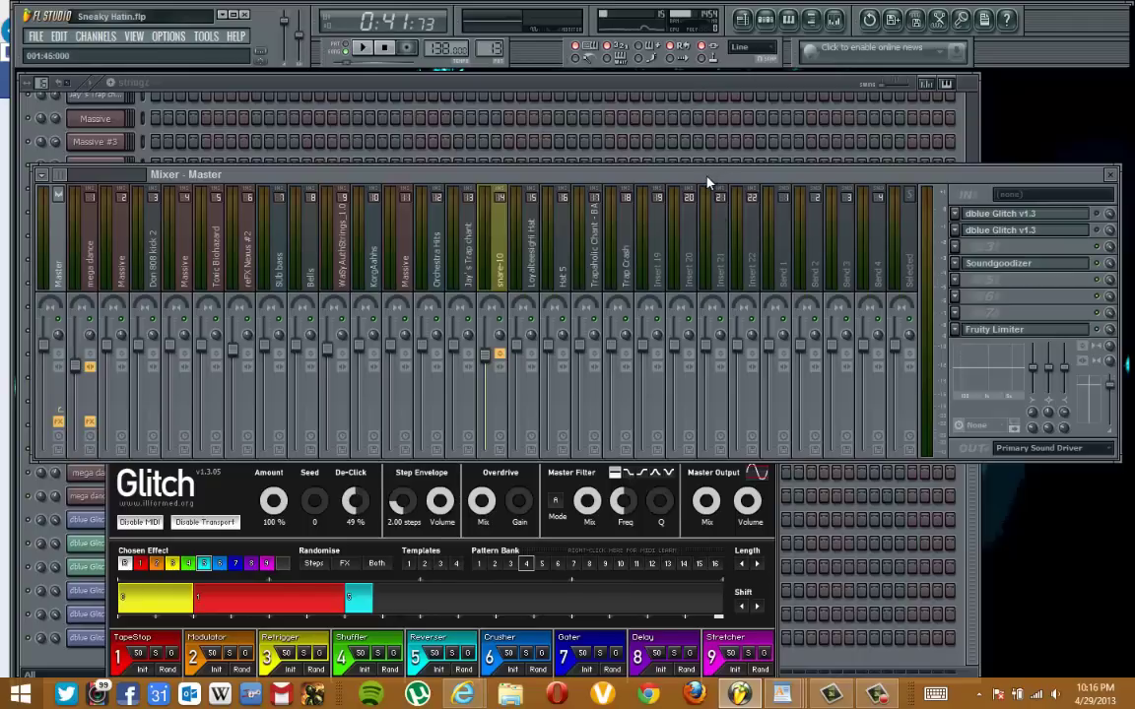
{"action": "left_click_drag", "start_coordinate": [711, 180], "coordinate": [703, 189]}
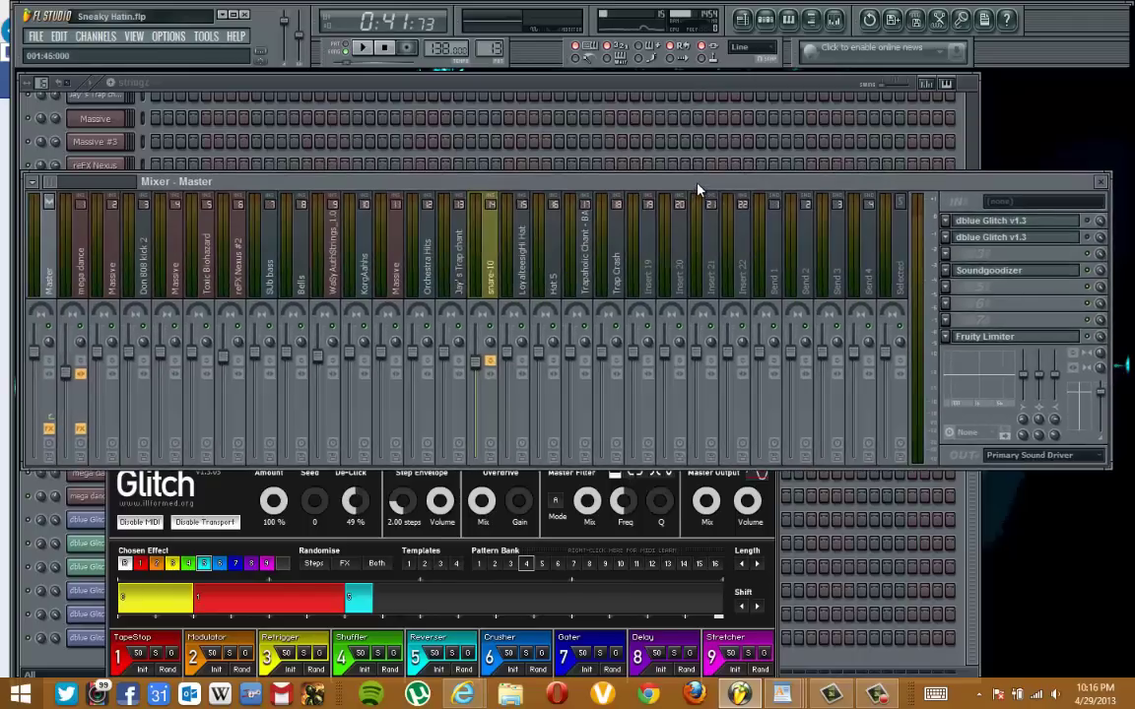
{"action": "right_click", "coordinate": [1093, 226]}
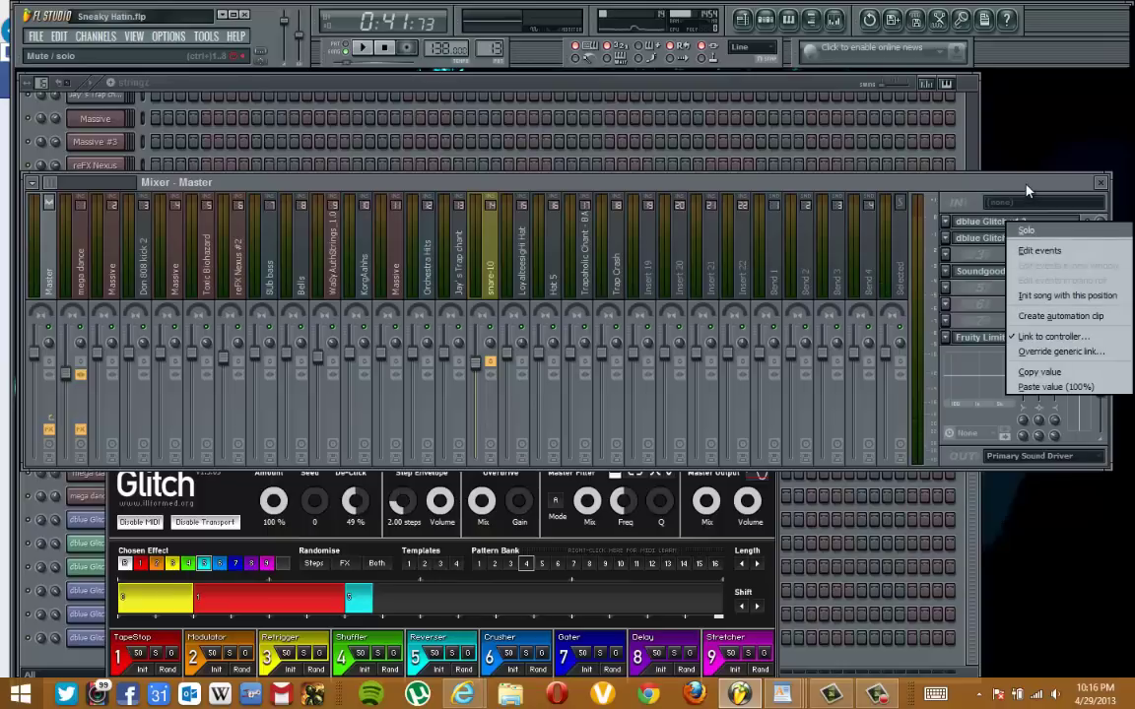
{"action": "left_click", "coordinate": [1059, 316]}
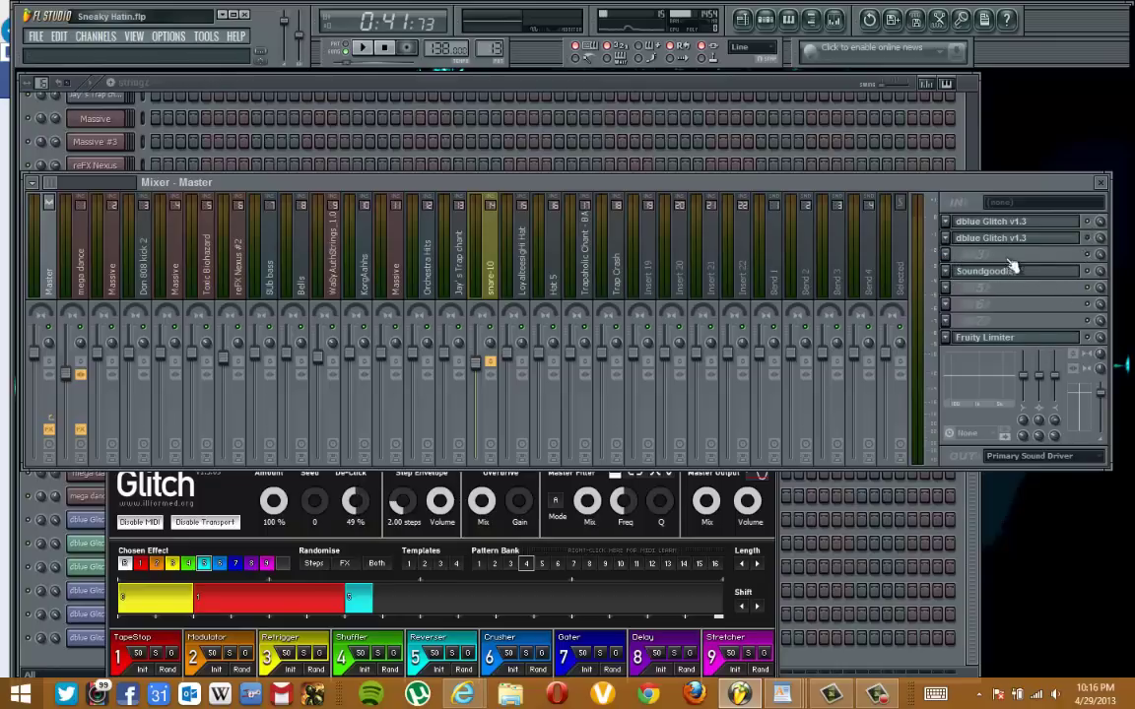
Load TapeStop into Master effect slot 3 and test its stop/play control
{"action": "left_click", "coordinate": [947, 255]}
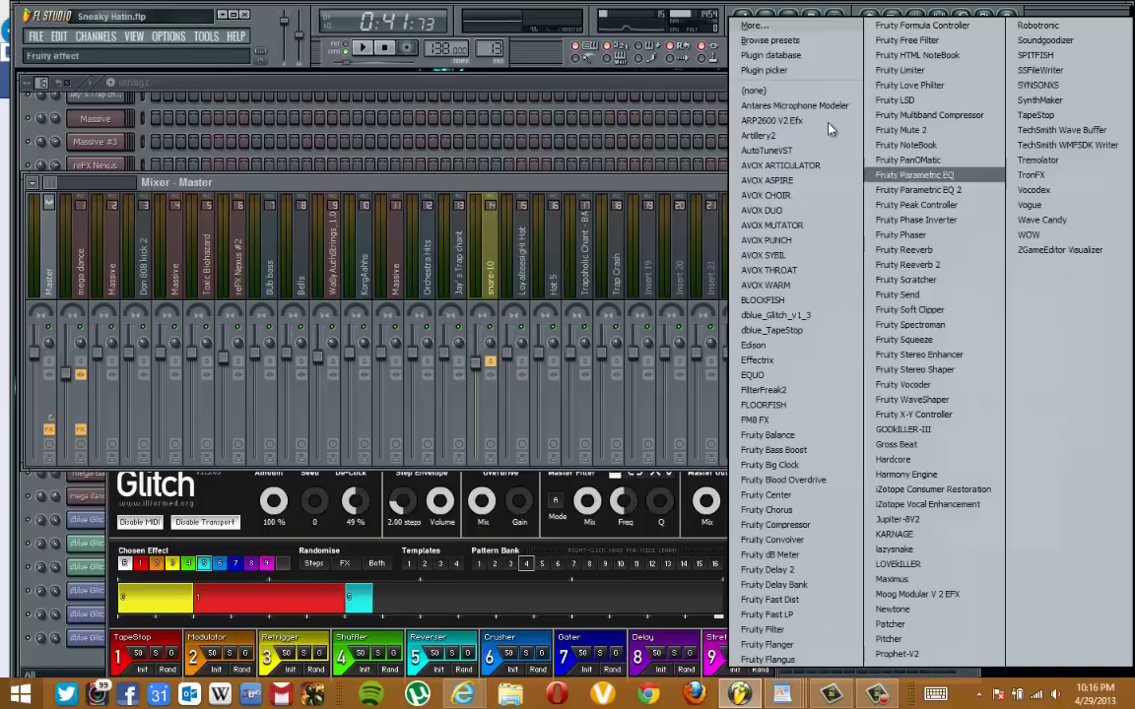
{"action": "left_click", "coordinate": [1037, 114]}
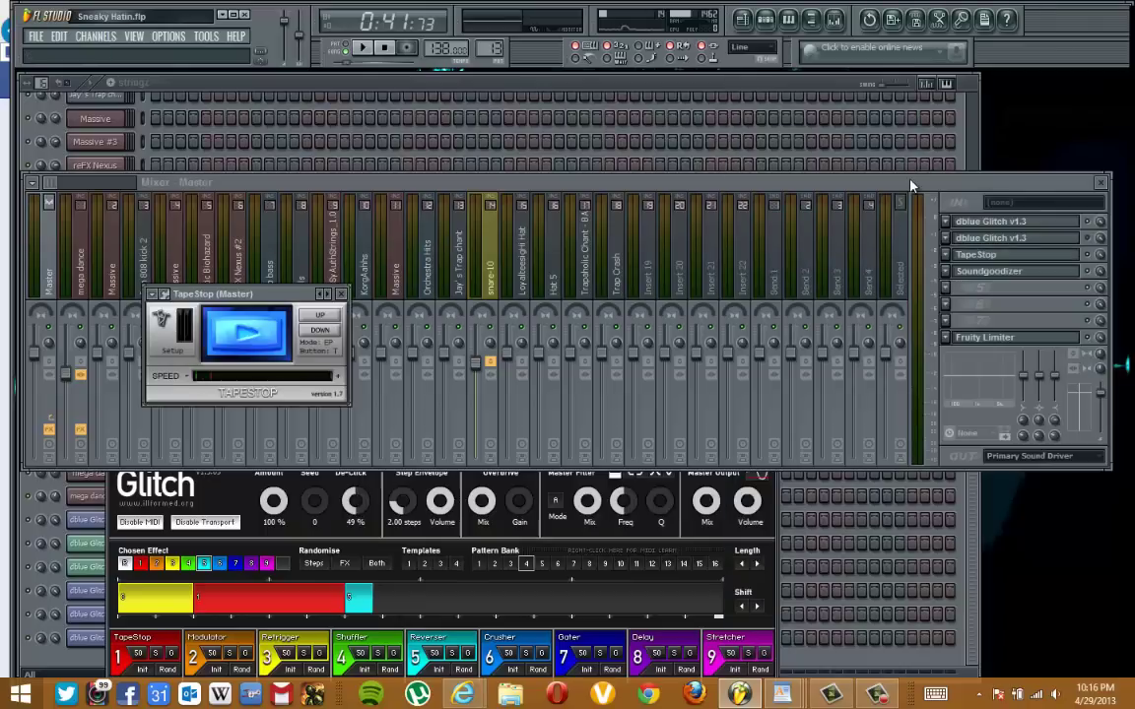
{"action": "left_click", "coordinate": [254, 337]}
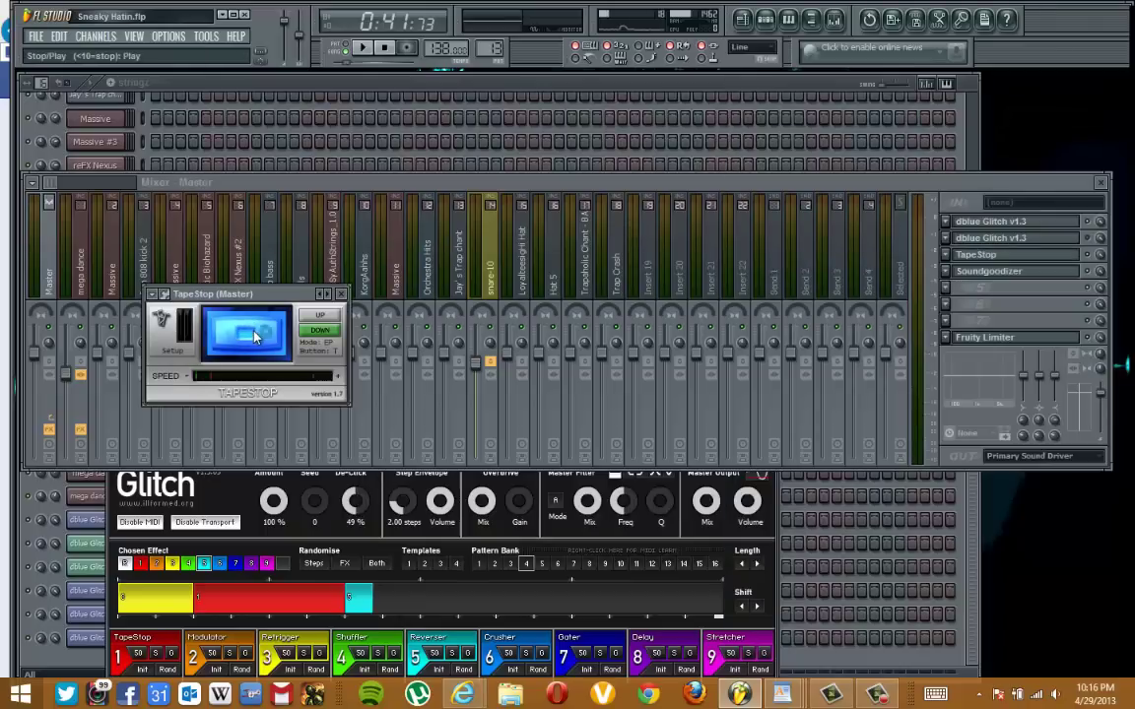
{"action": "left_click", "coordinate": [254, 337]}
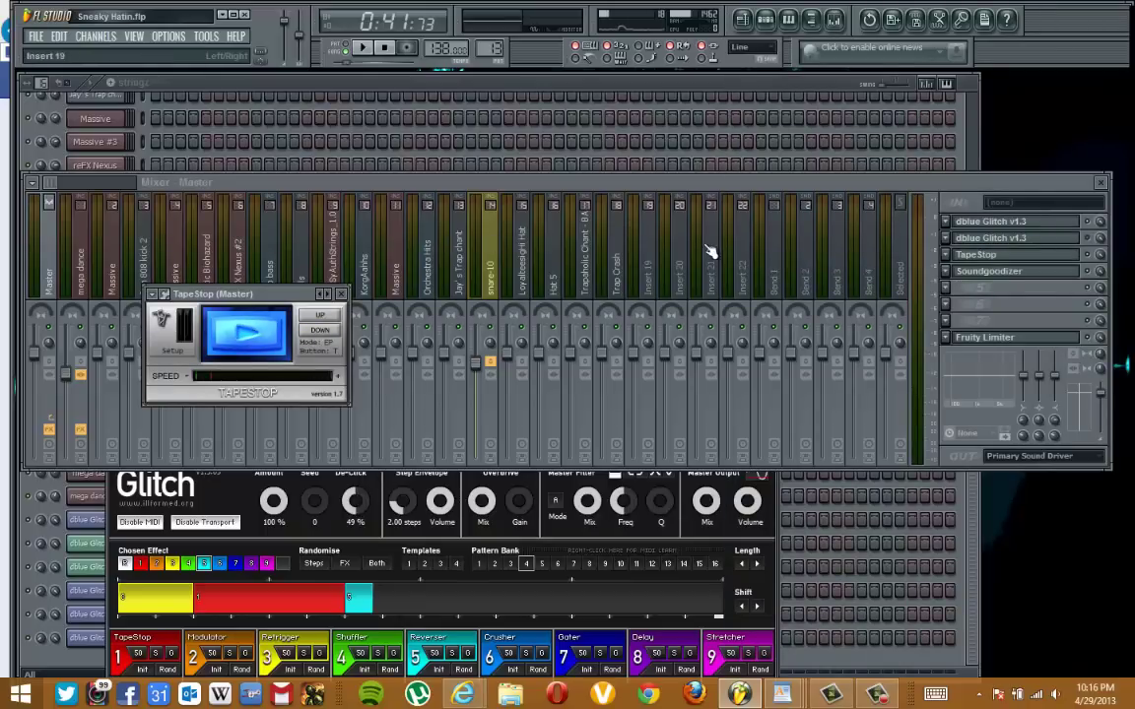
Inspect the automation options of TapeStop's mute/solo switch and mix level, and briefly reopen the TapeStop window
{"action": "right_click", "coordinate": [1087, 255]}
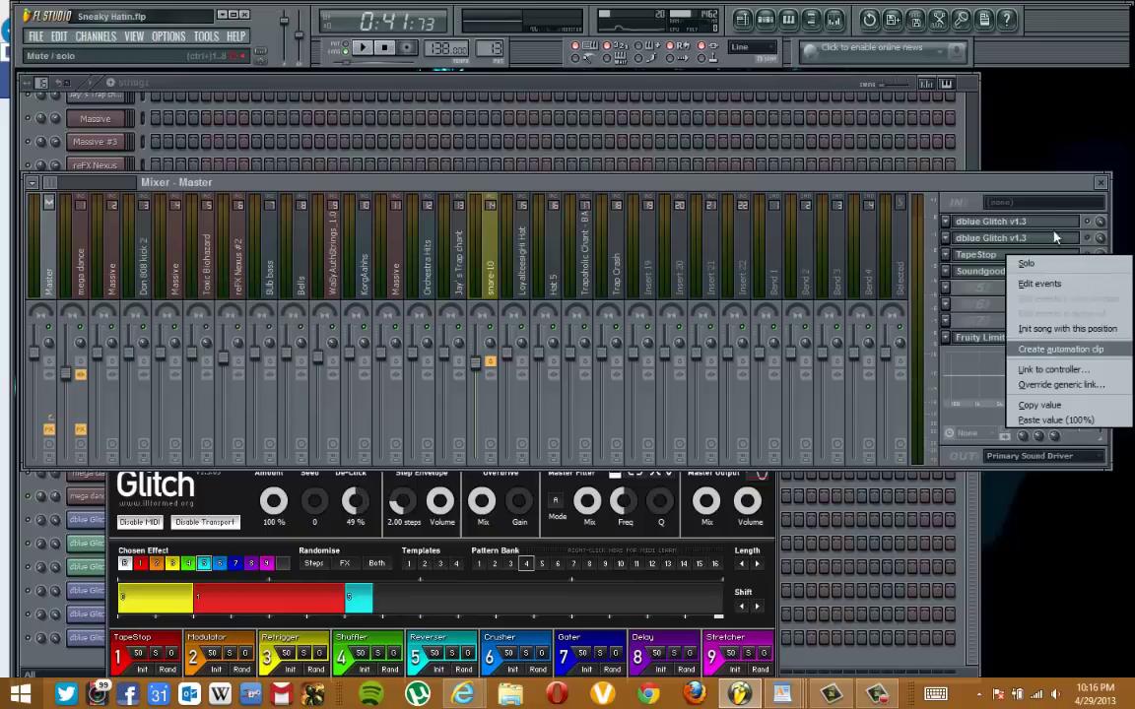
{"action": "left_click", "coordinate": [1061, 349]}
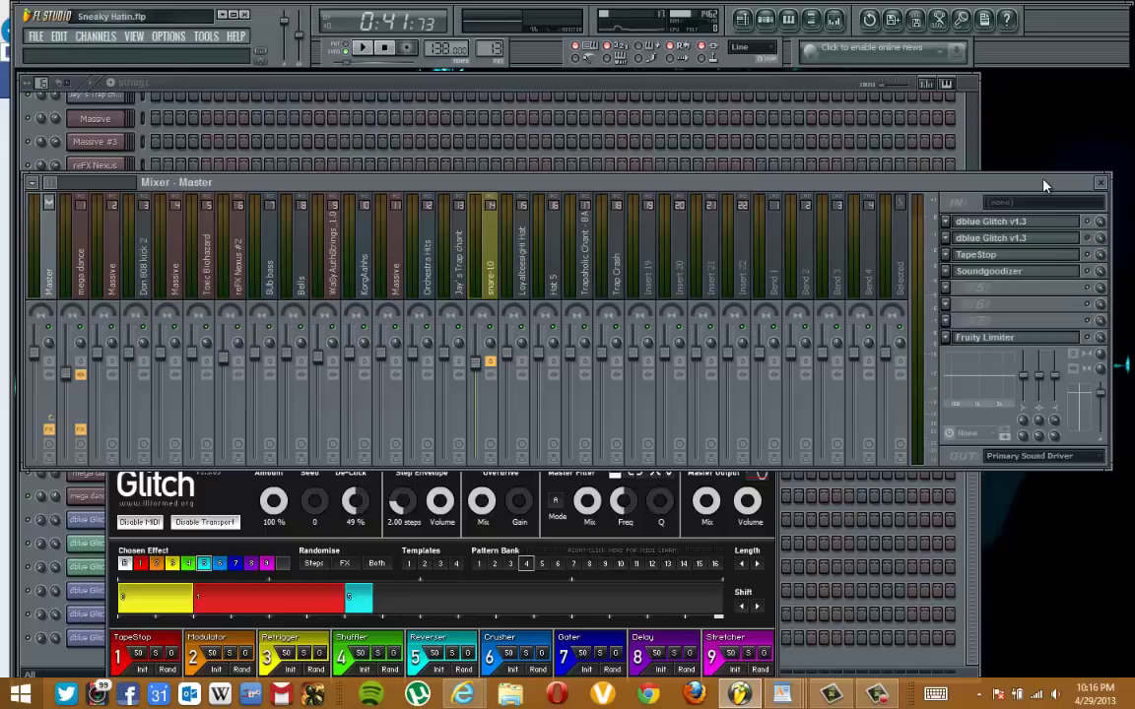
{"action": "right_click", "coordinate": [1102, 258]}
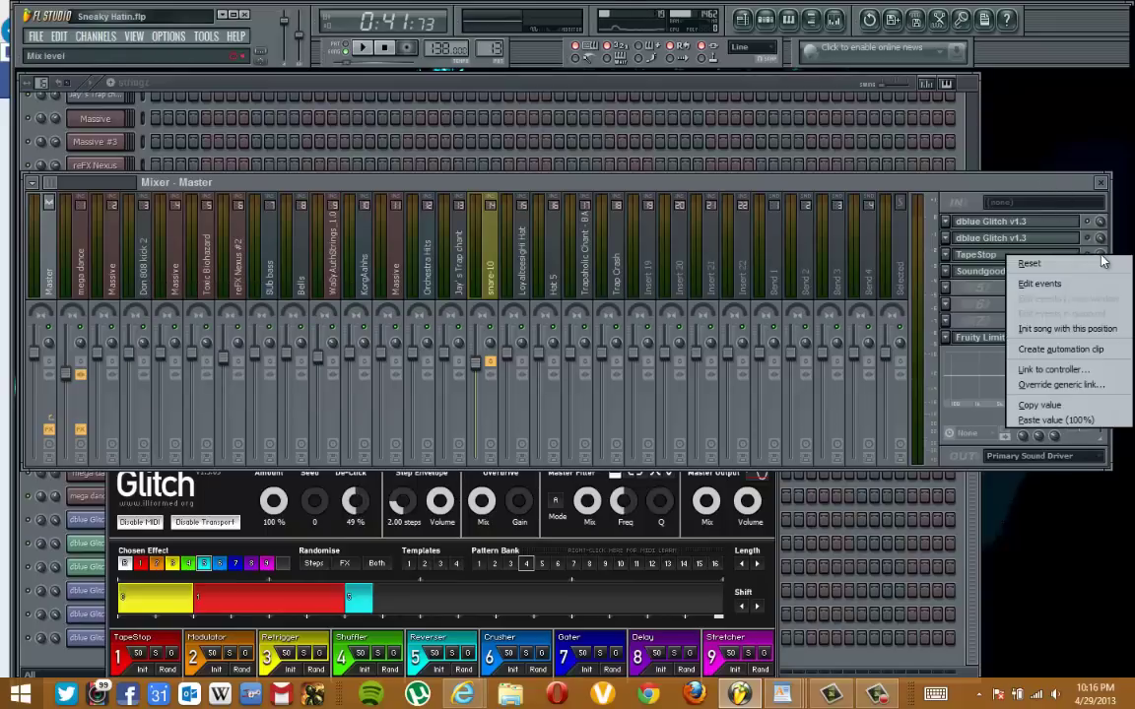
{"action": "left_click", "coordinate": [1046, 184]}
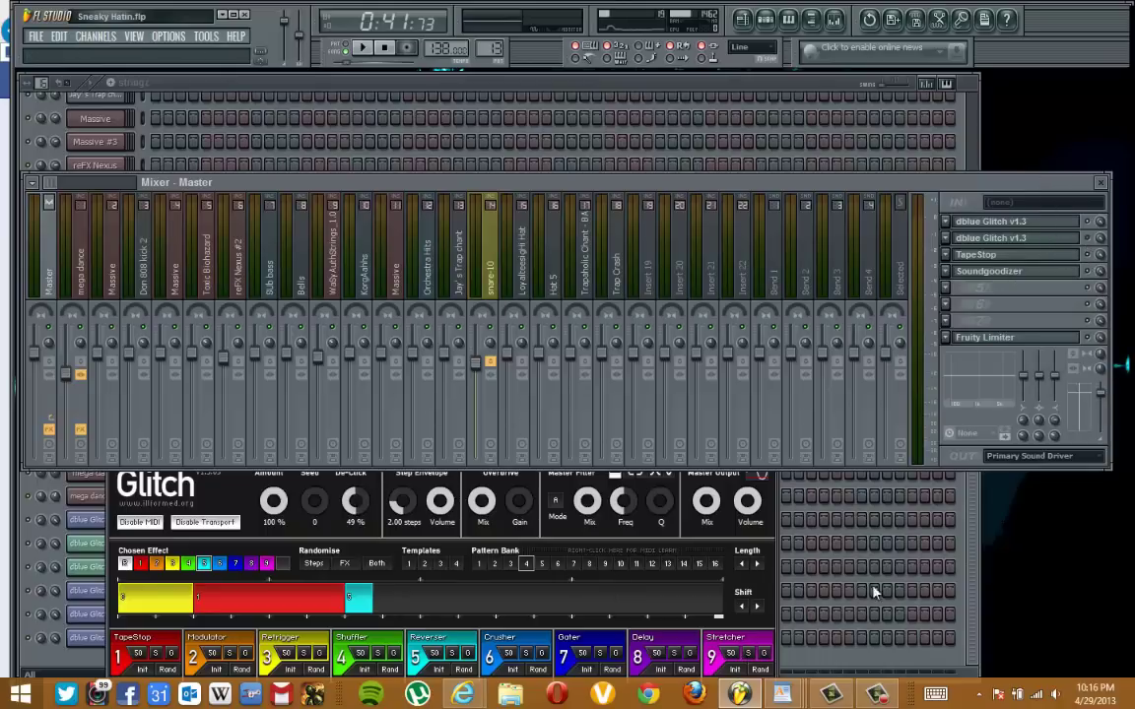
{"action": "left_click", "coordinate": [1007, 258]}
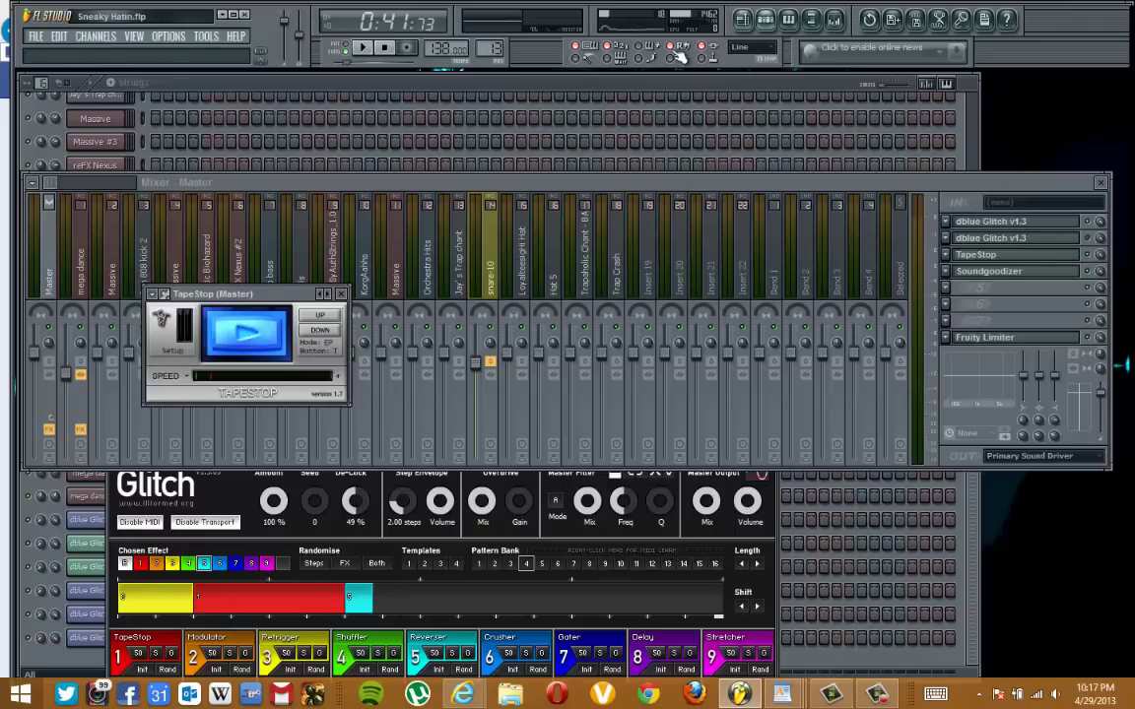
{"action": "left_click", "coordinate": [294, 185]}
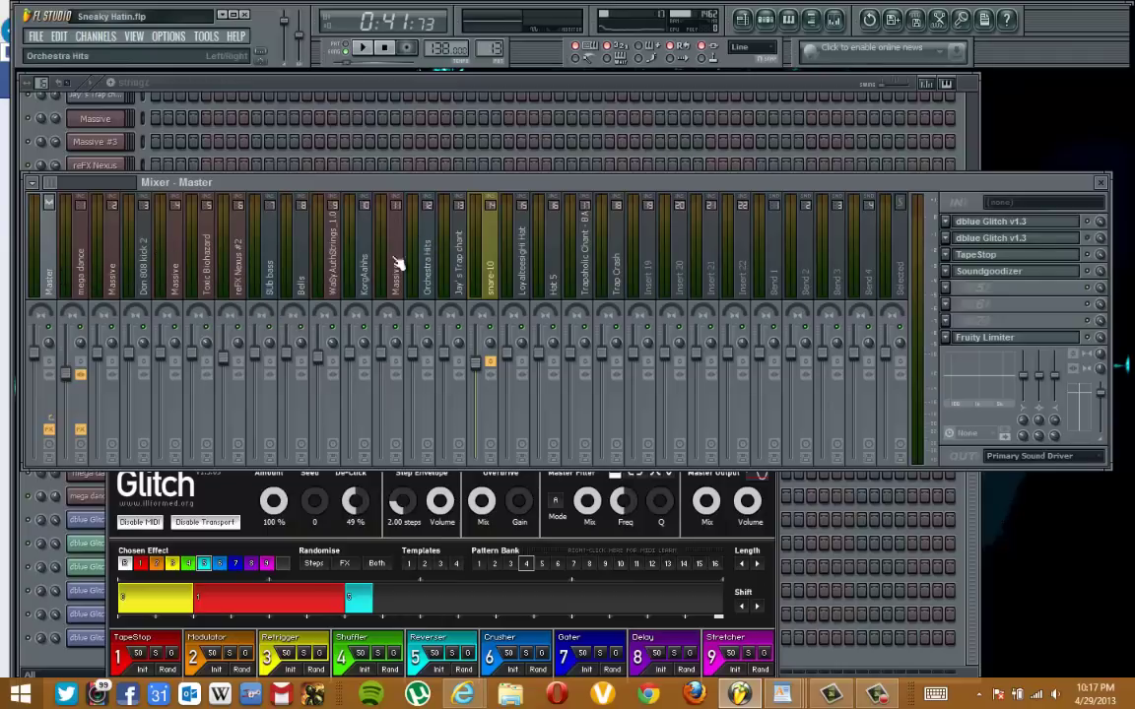
Compare the SUb bass mixer track with Master, and view the Track 17 Glitch clip in the playlist with taller tracks
{"action": "left_click", "coordinate": [272, 262]}
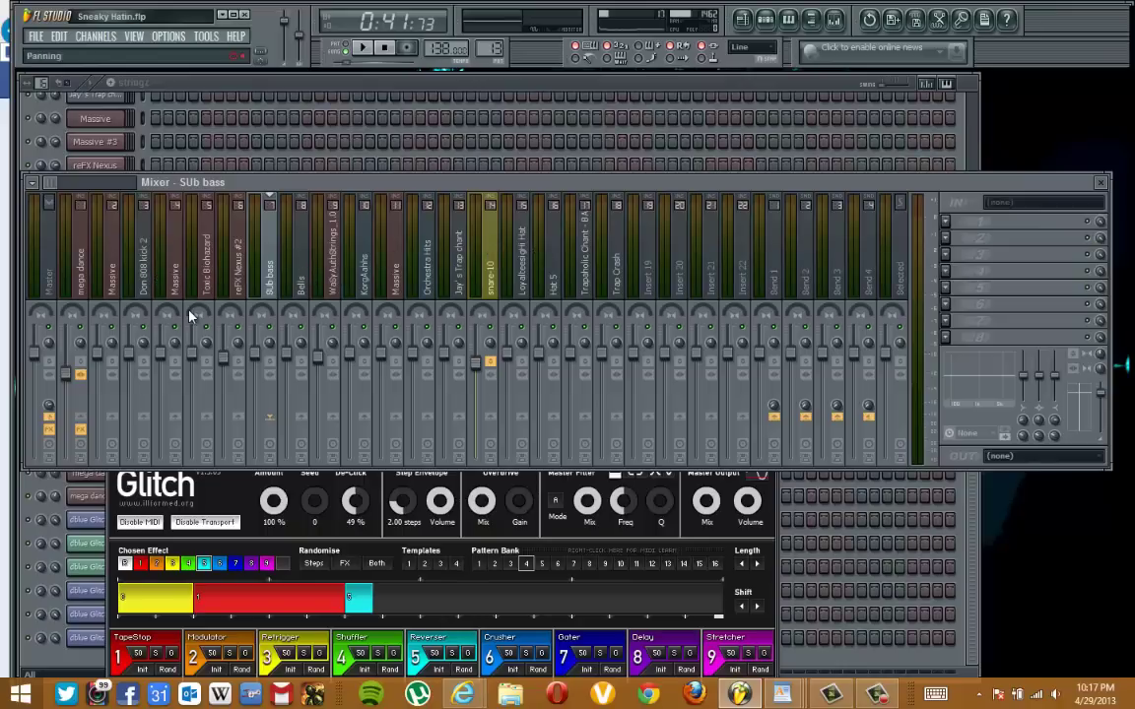
{"action": "left_click", "coordinate": [51, 266]}
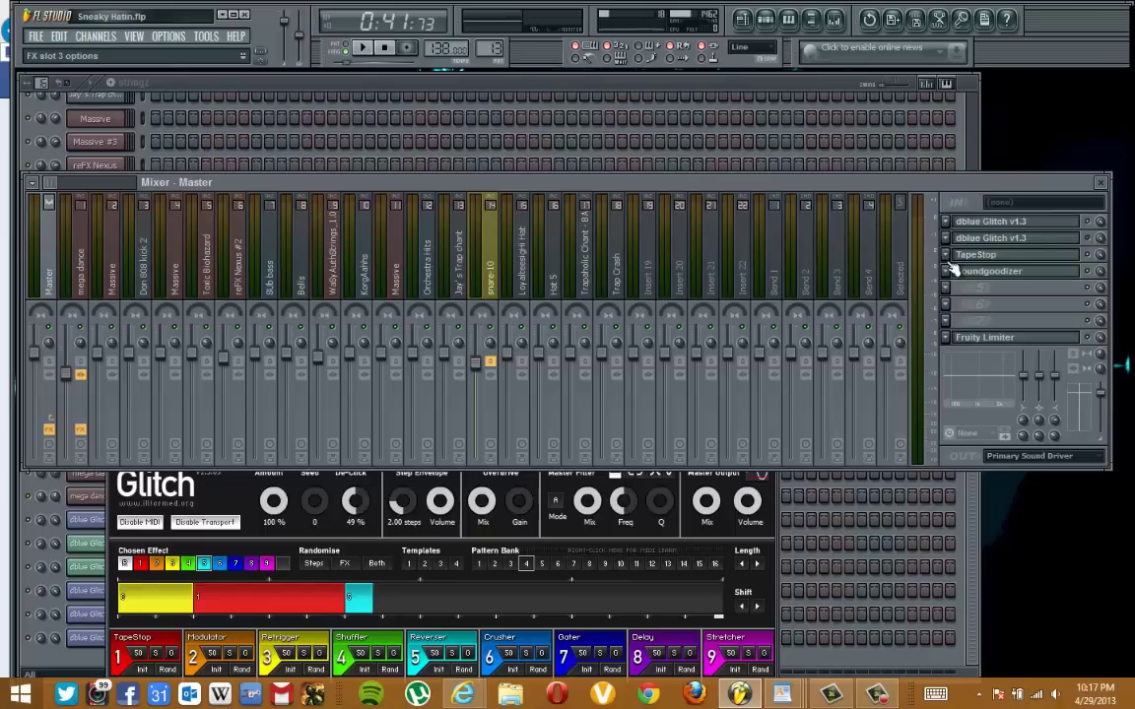
{"action": "key", "text": "F5"}
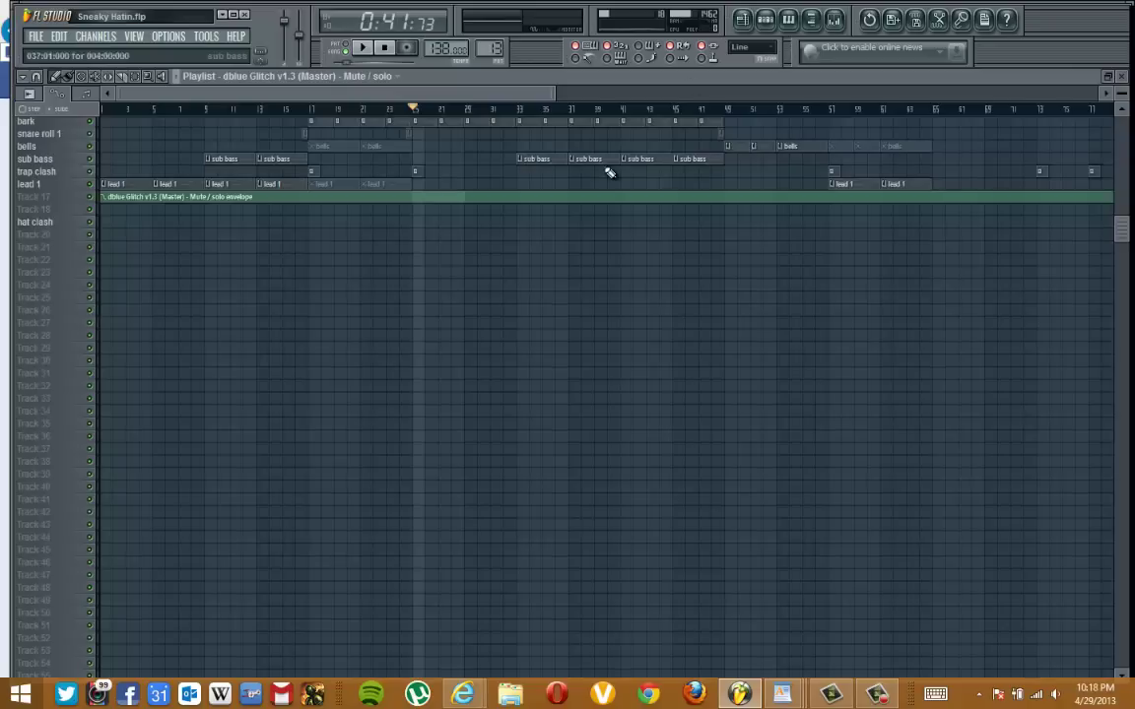
{"action": "left_click", "coordinate": [39, 77]}
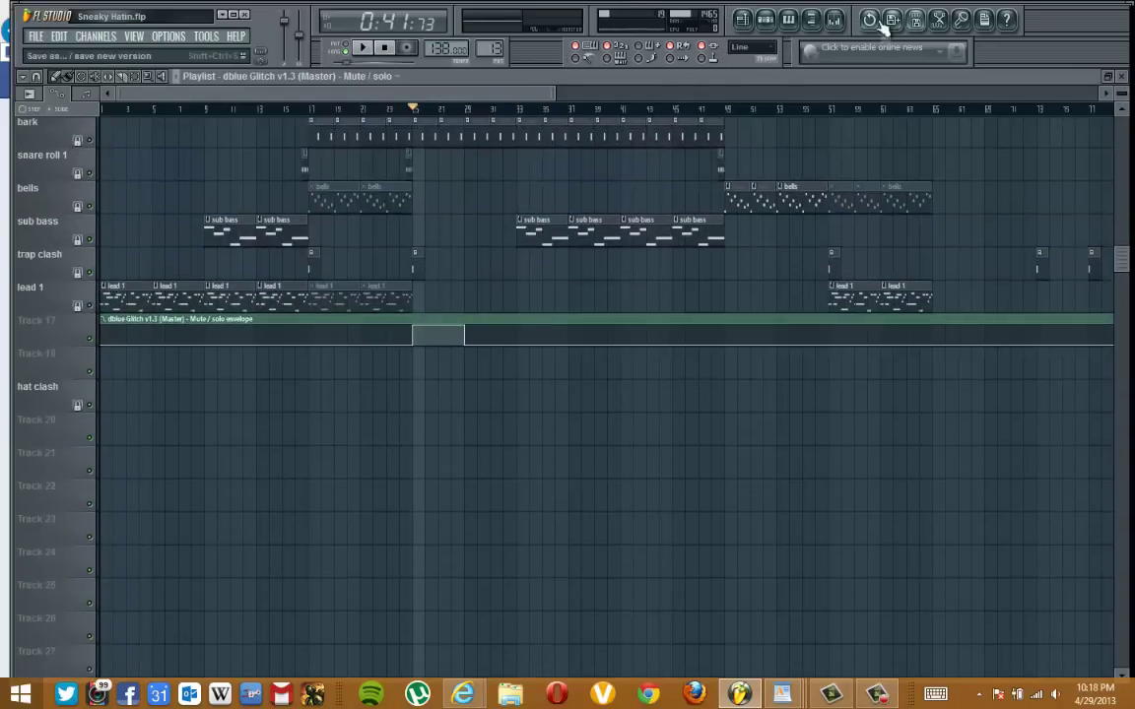
{"action": "left_click", "coordinate": [744, 21]}
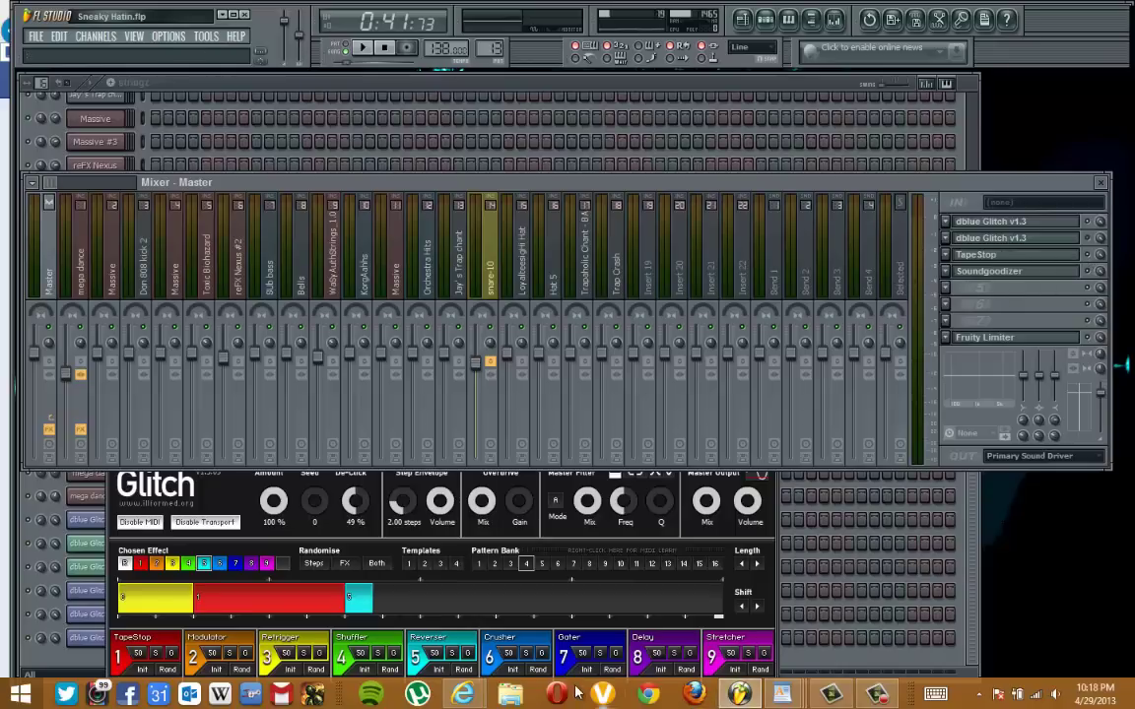
Switch to Internet Explorer and browse the Jay Star Status Productions Facebook page down to its recent posts
{"action": "mouse_move", "coordinate": [471, 696]}
{"action": "left_click", "coordinate": [376, 582]}
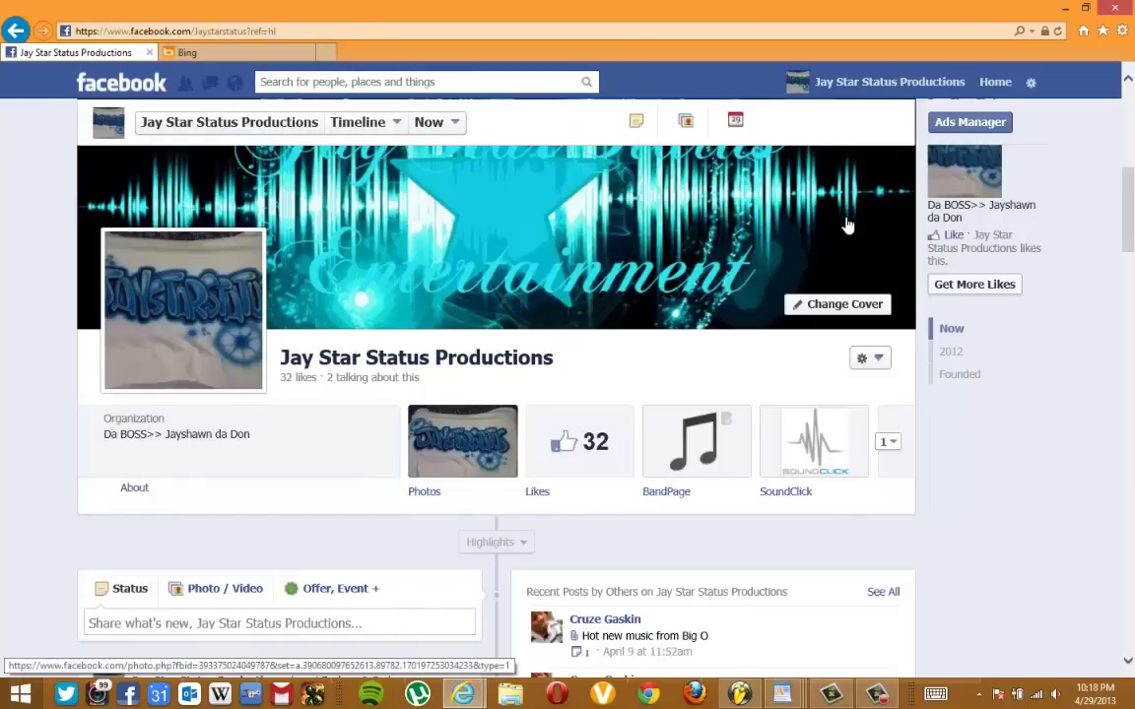
{"action": "scroll", "coordinate": [1129, 197], "scroll_direction": "down", "scroll_amount": 1}
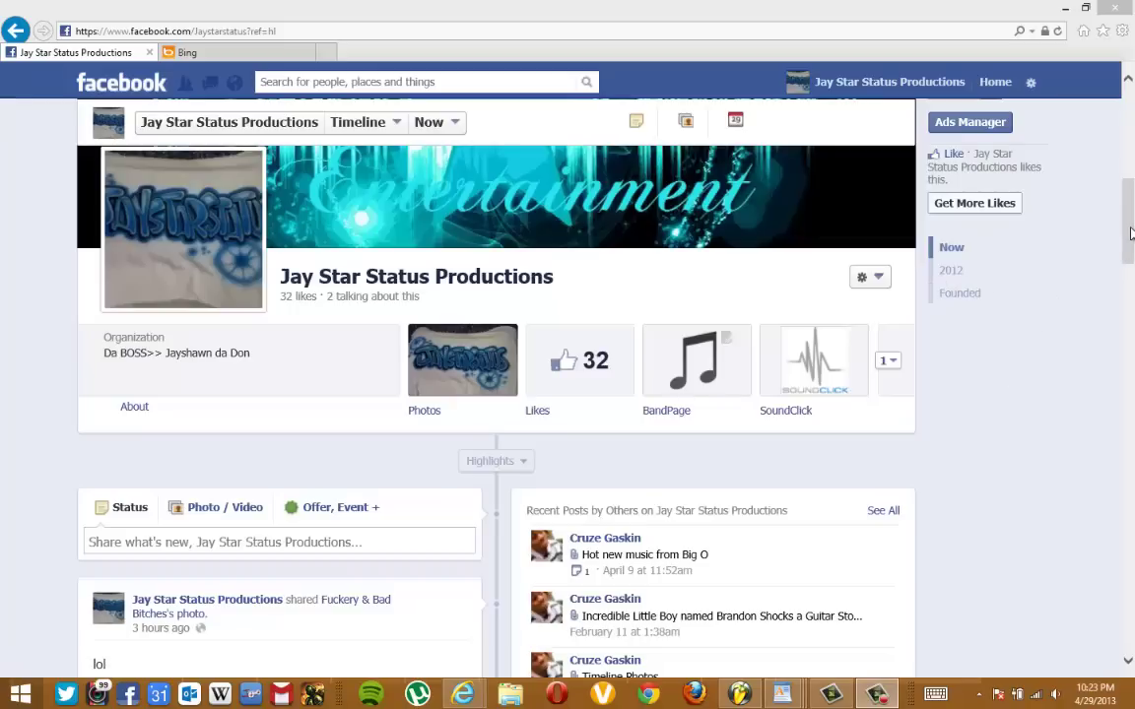
{"action": "mouse_move", "coordinate": [1131, 232]}
{"action": "left_mouse_down"}
{"action": "mouse_move", "coordinate": [1132, 581]}
{"action": "mouse_move", "coordinate": [1123, 256]}
{"action": "left_mouse_up"}
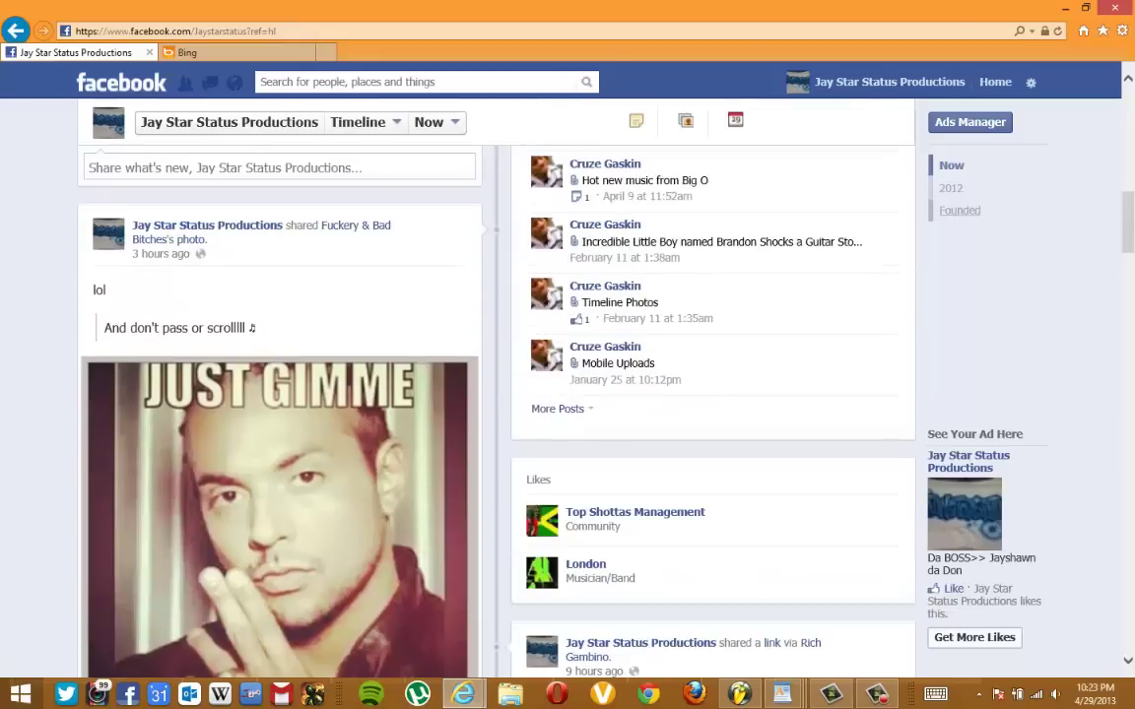
{"action": "left_click", "coordinate": [889, 700]}
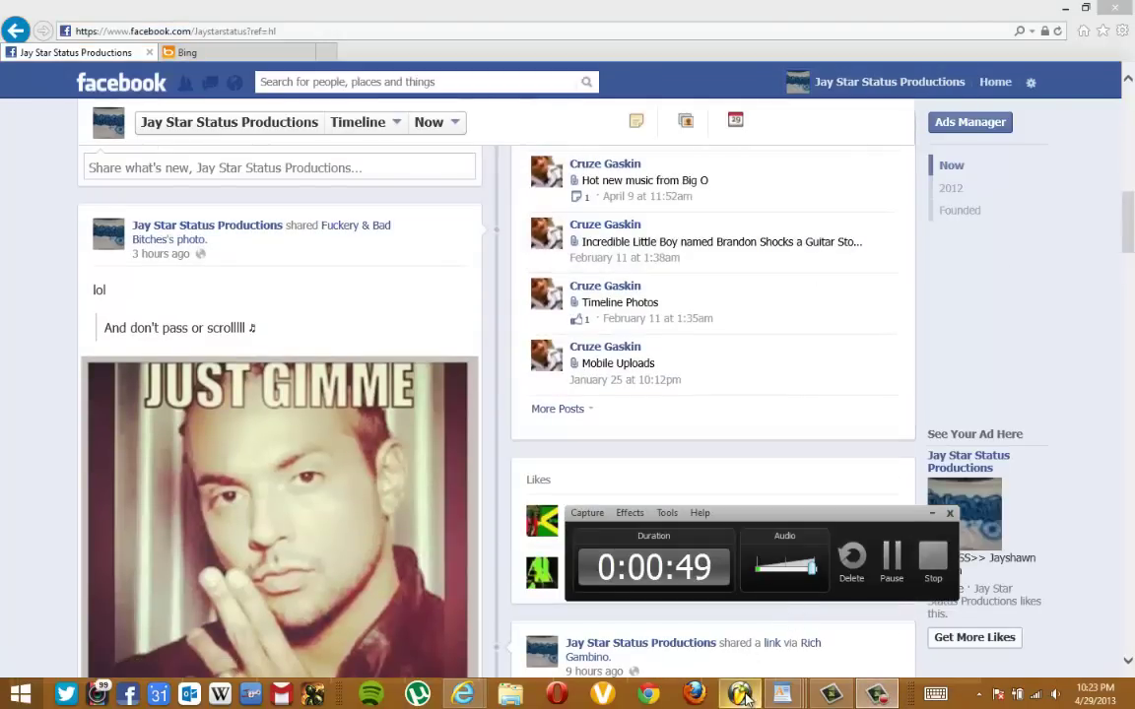
{"action": "left_click", "coordinate": [933, 561]}
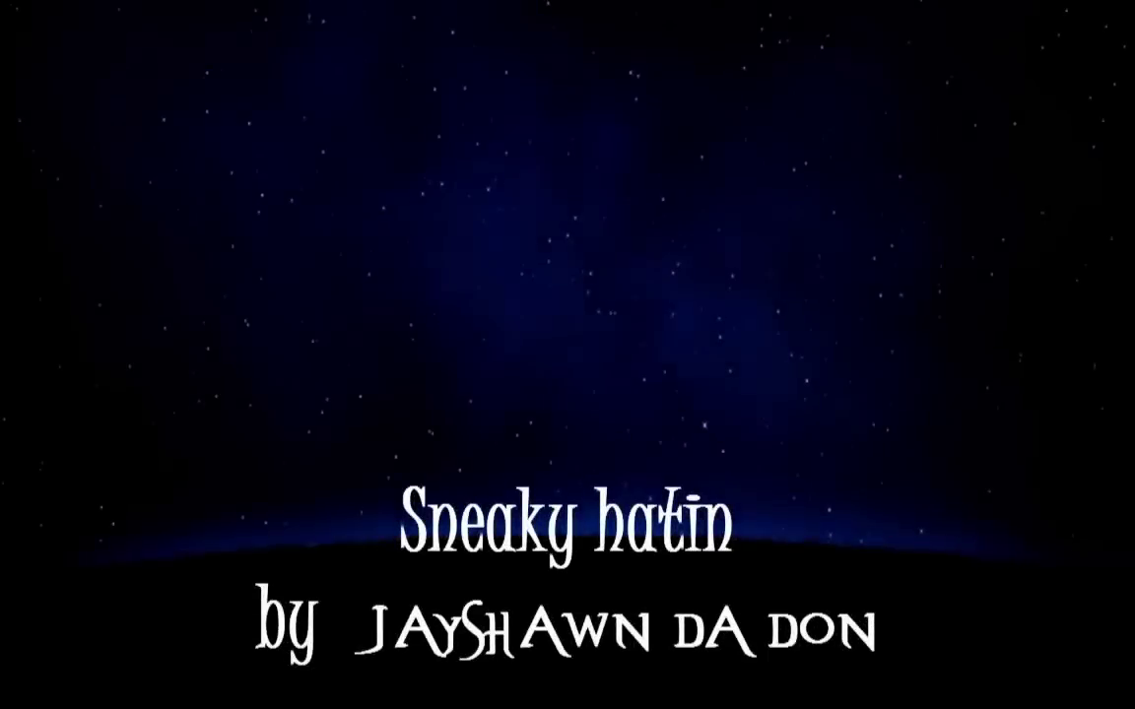